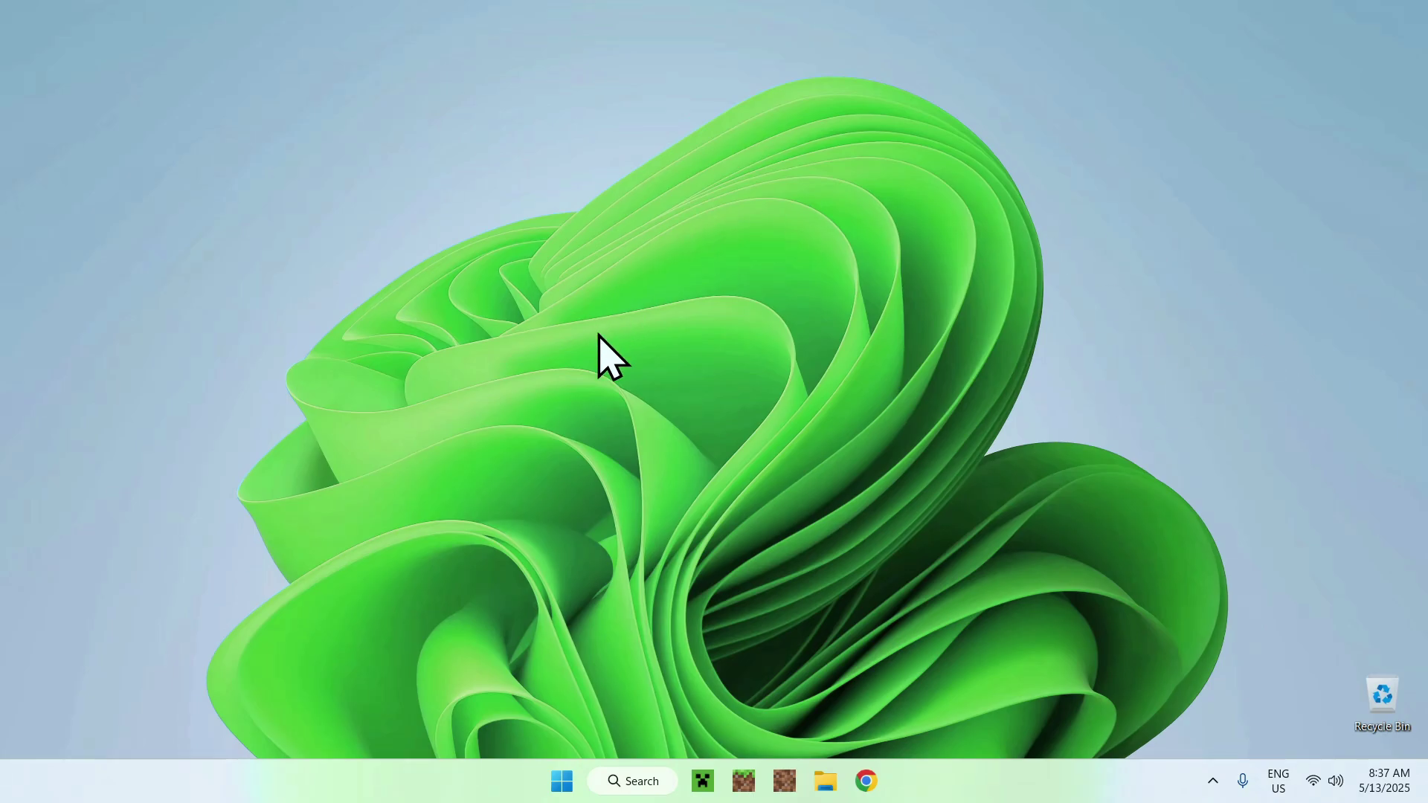
Launch Google Chrome from the Windows taskbar.
click(866, 780)
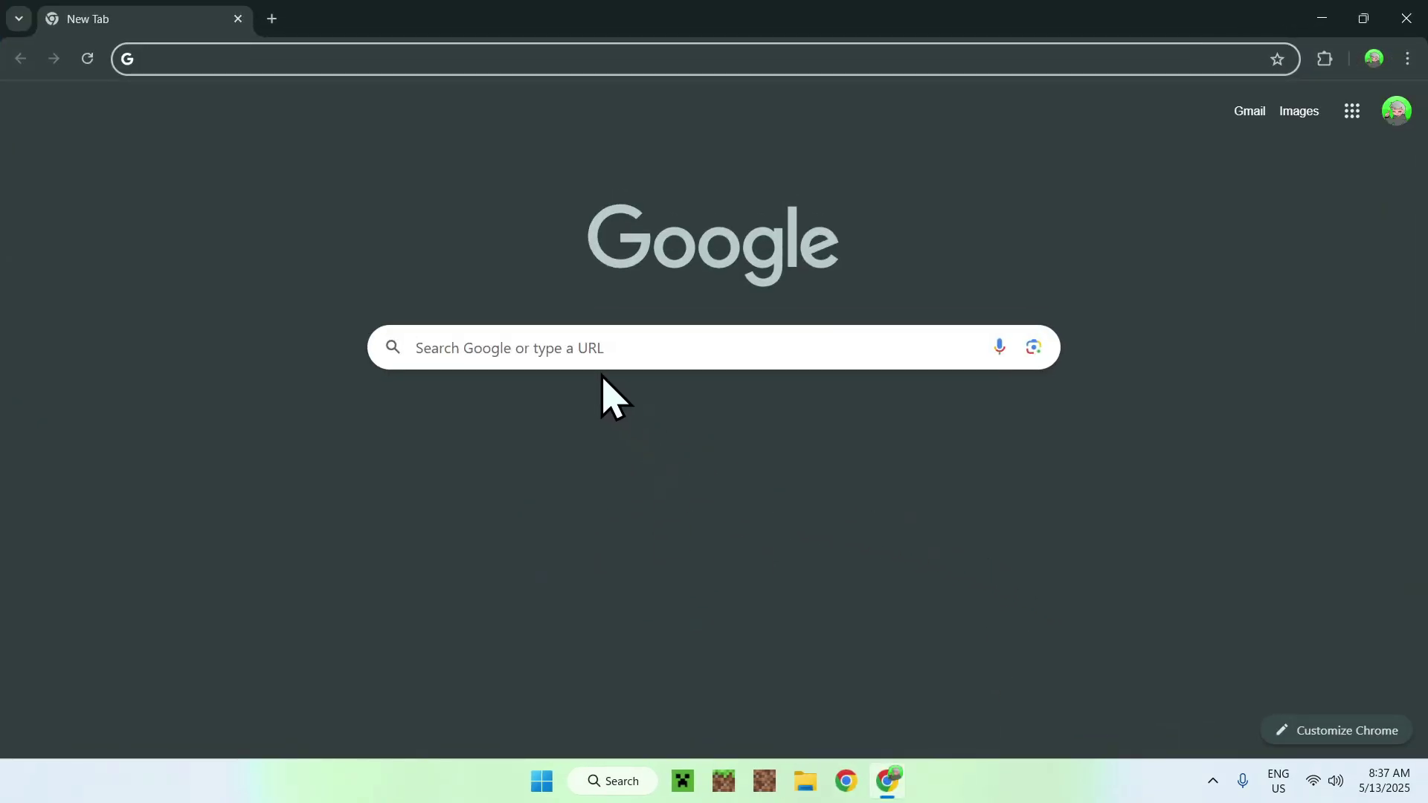
Search Google for 'Modrinth' and open the modrinth.com result.
click(530, 347)
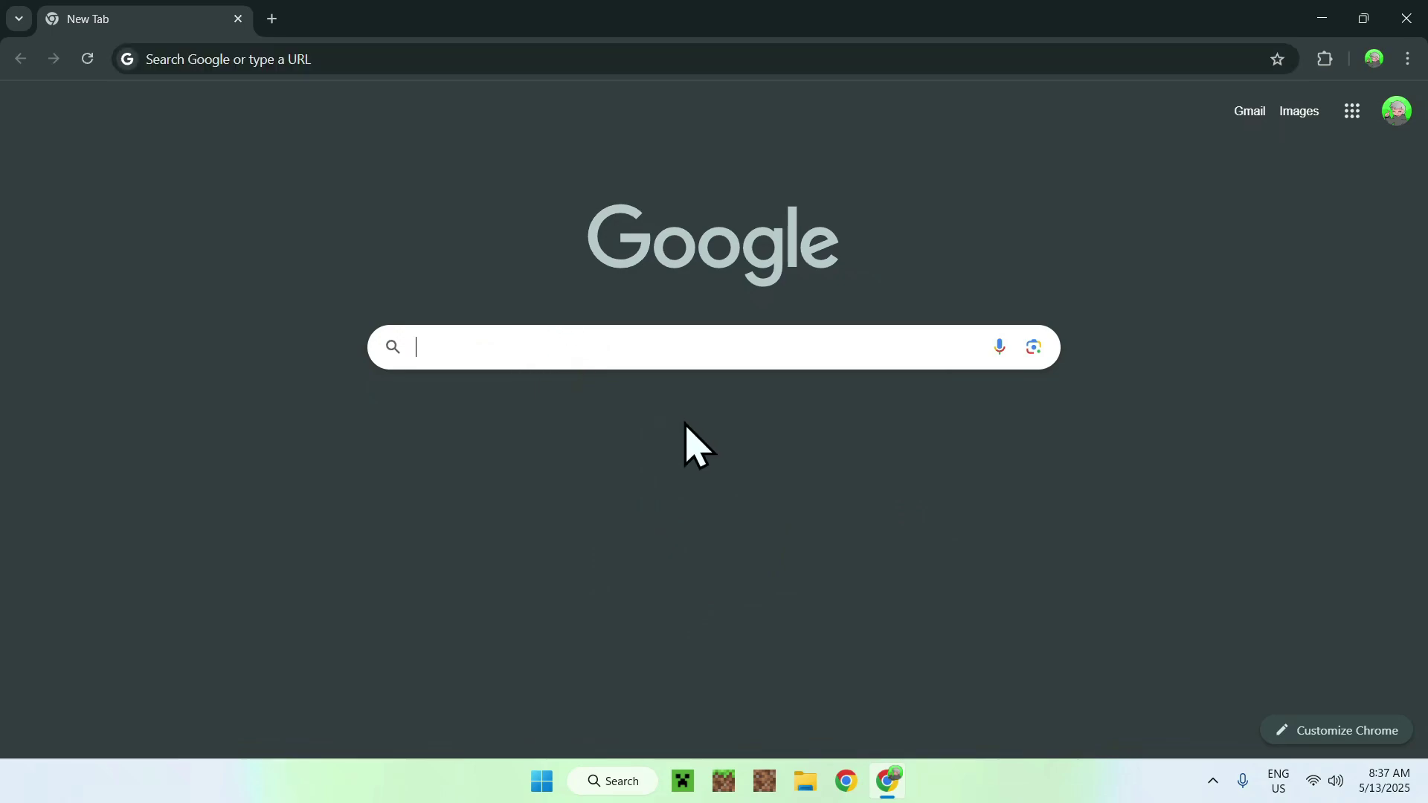
text(Modrinth)
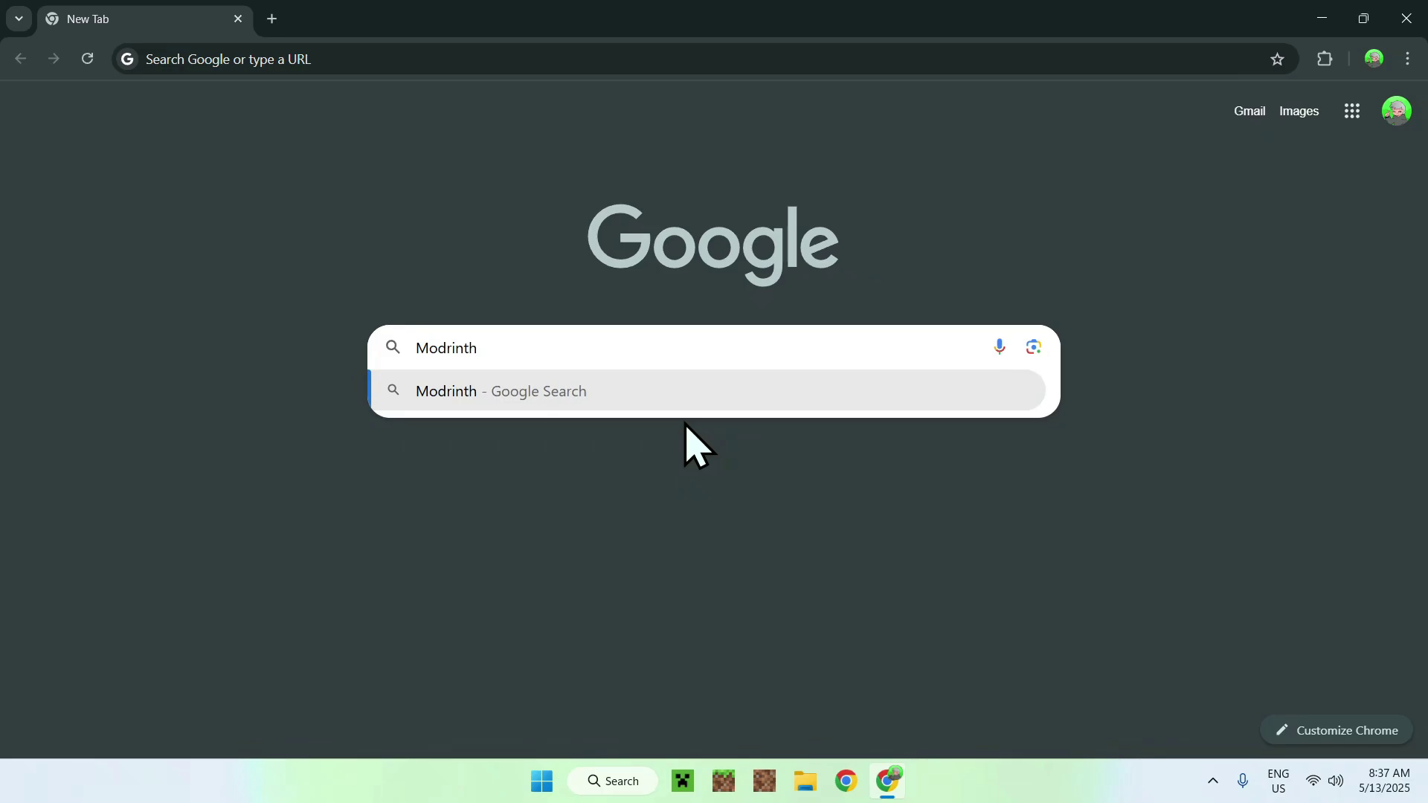
key(Return)
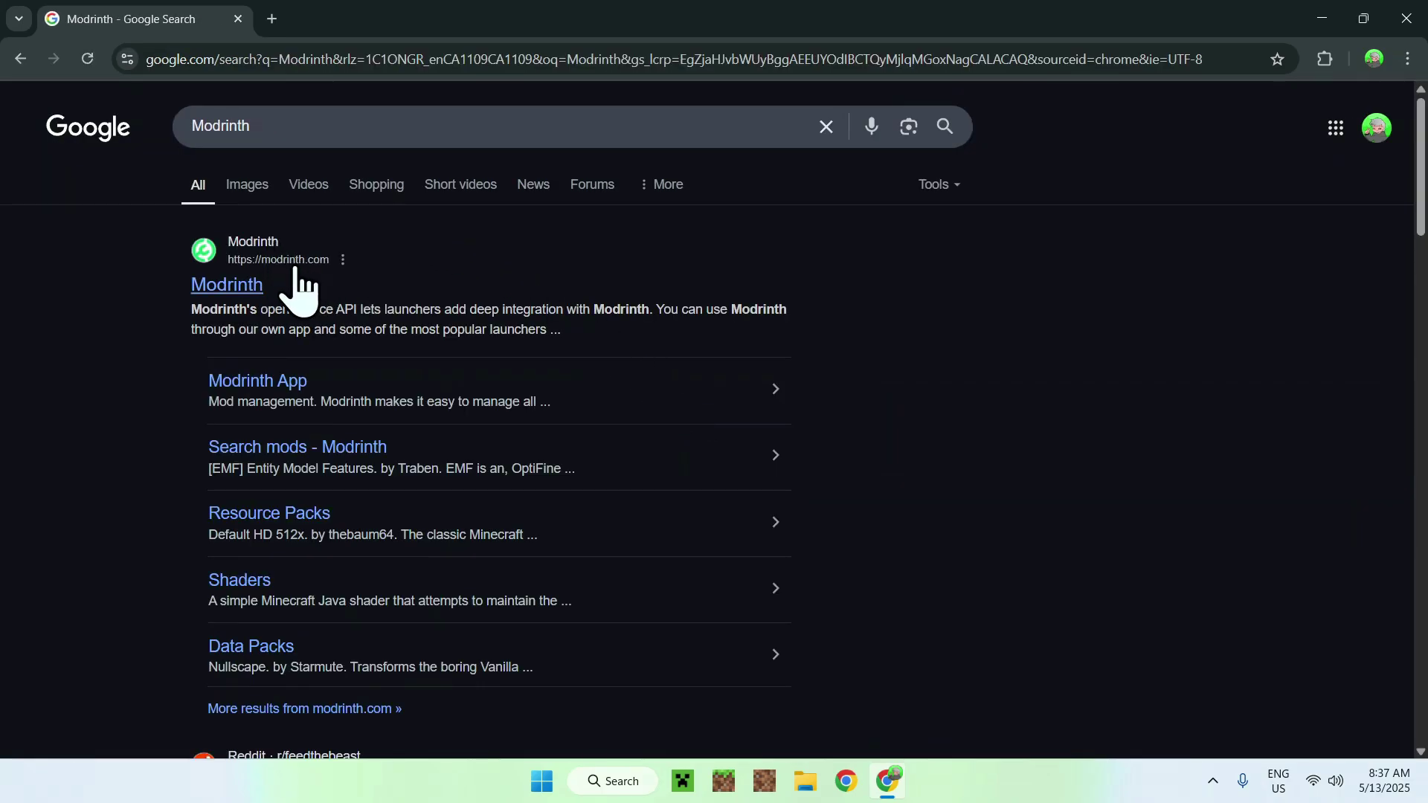
click(231, 289)
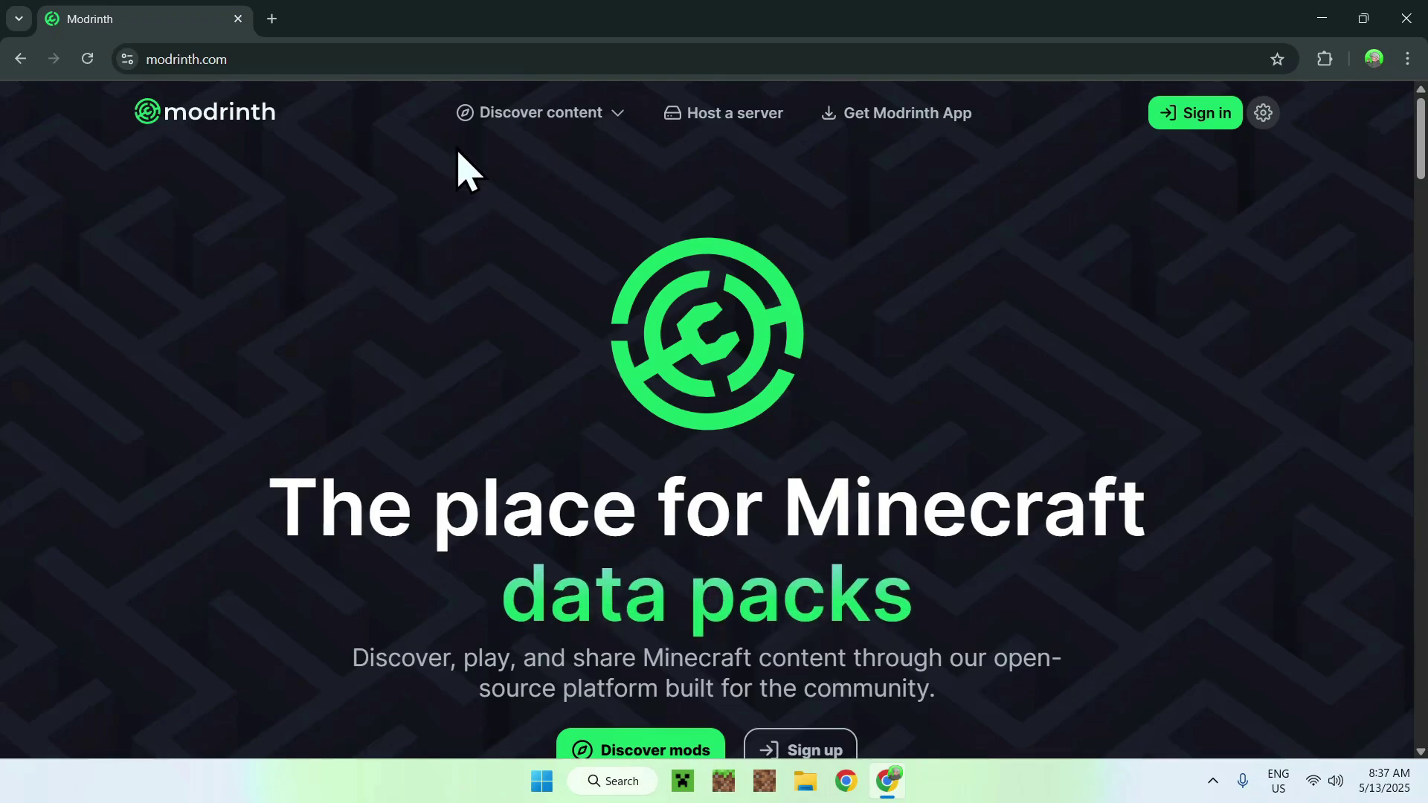
Search Modrinth's Mods catalogue for 'Litematica' and open the Litematica mod page.
click(530, 121)
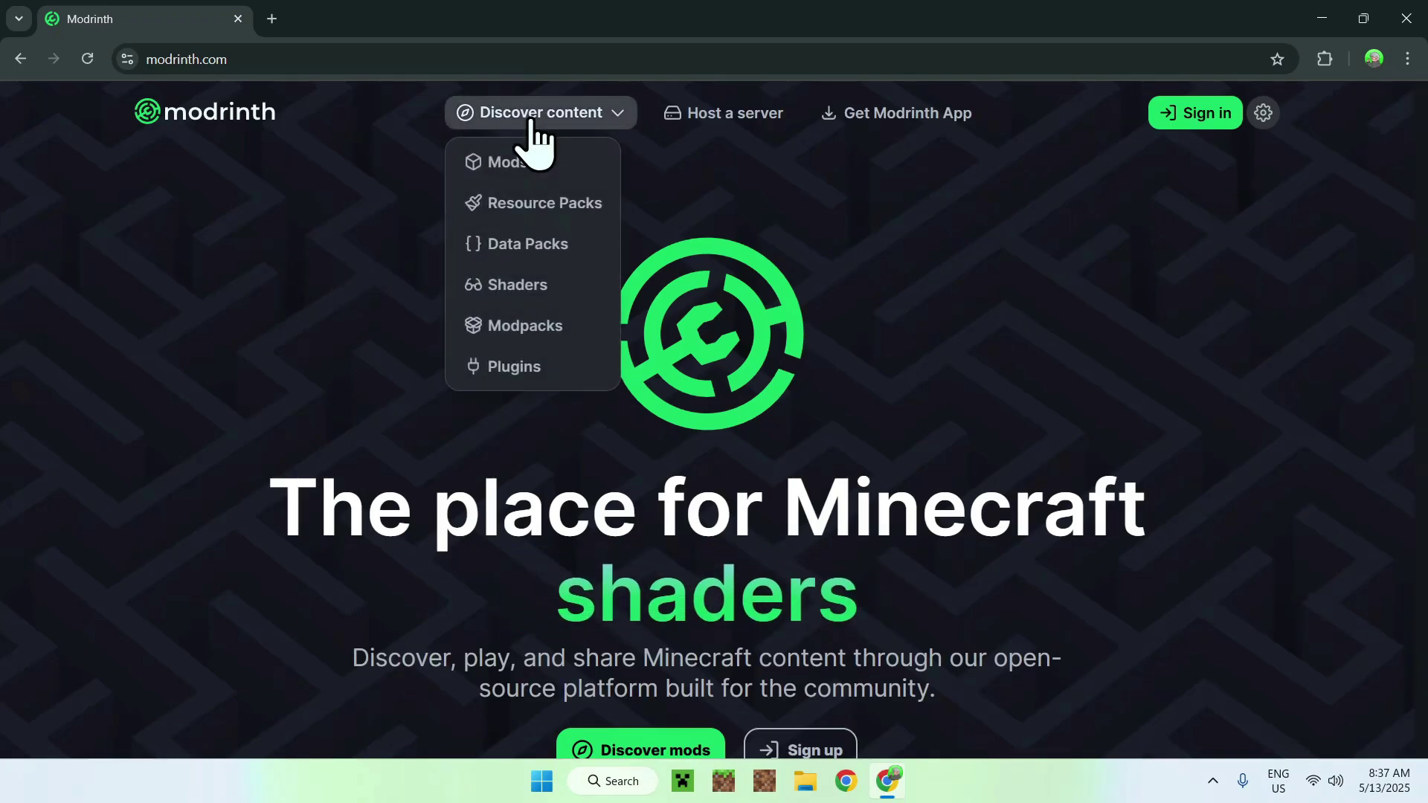
click(563, 170)
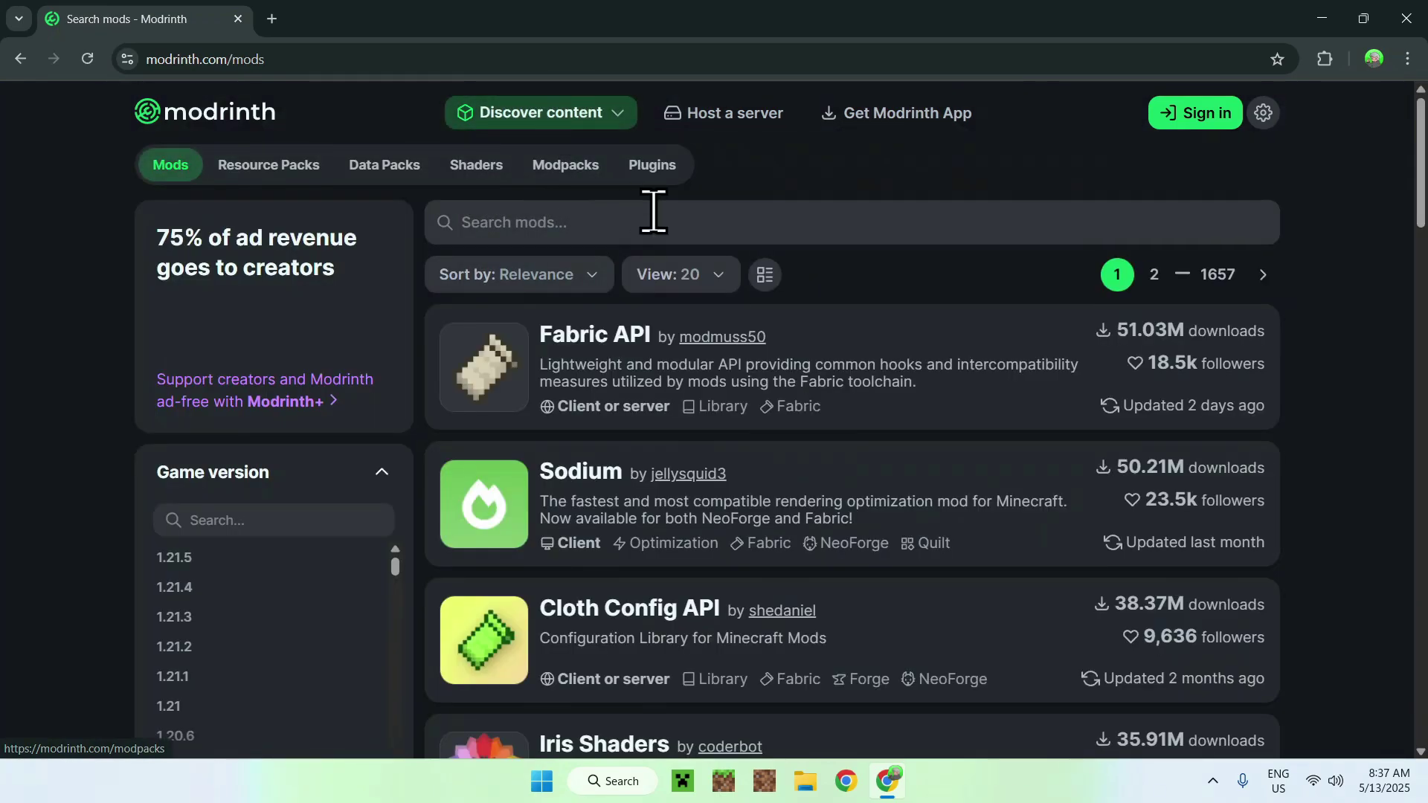
click(673, 222)
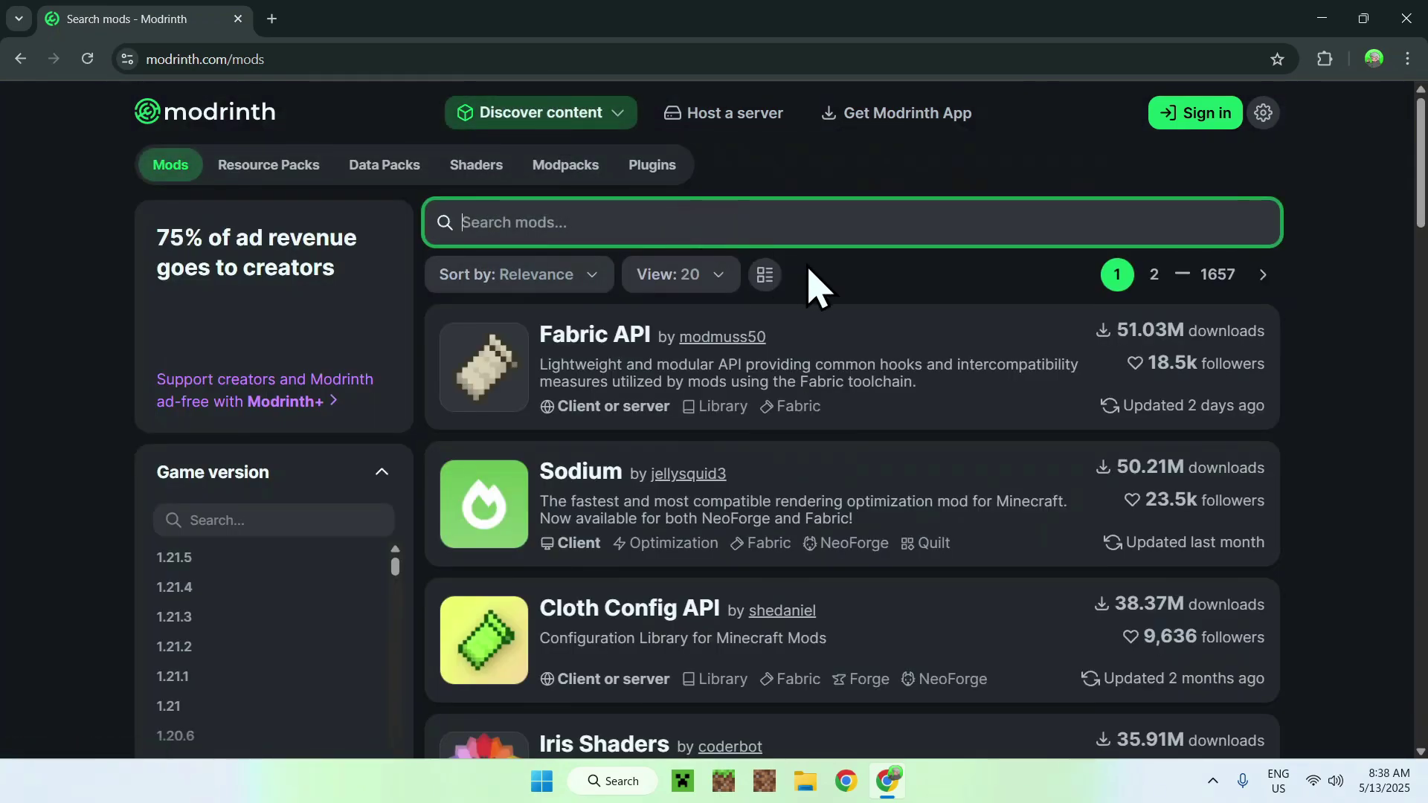
text(Litematica)
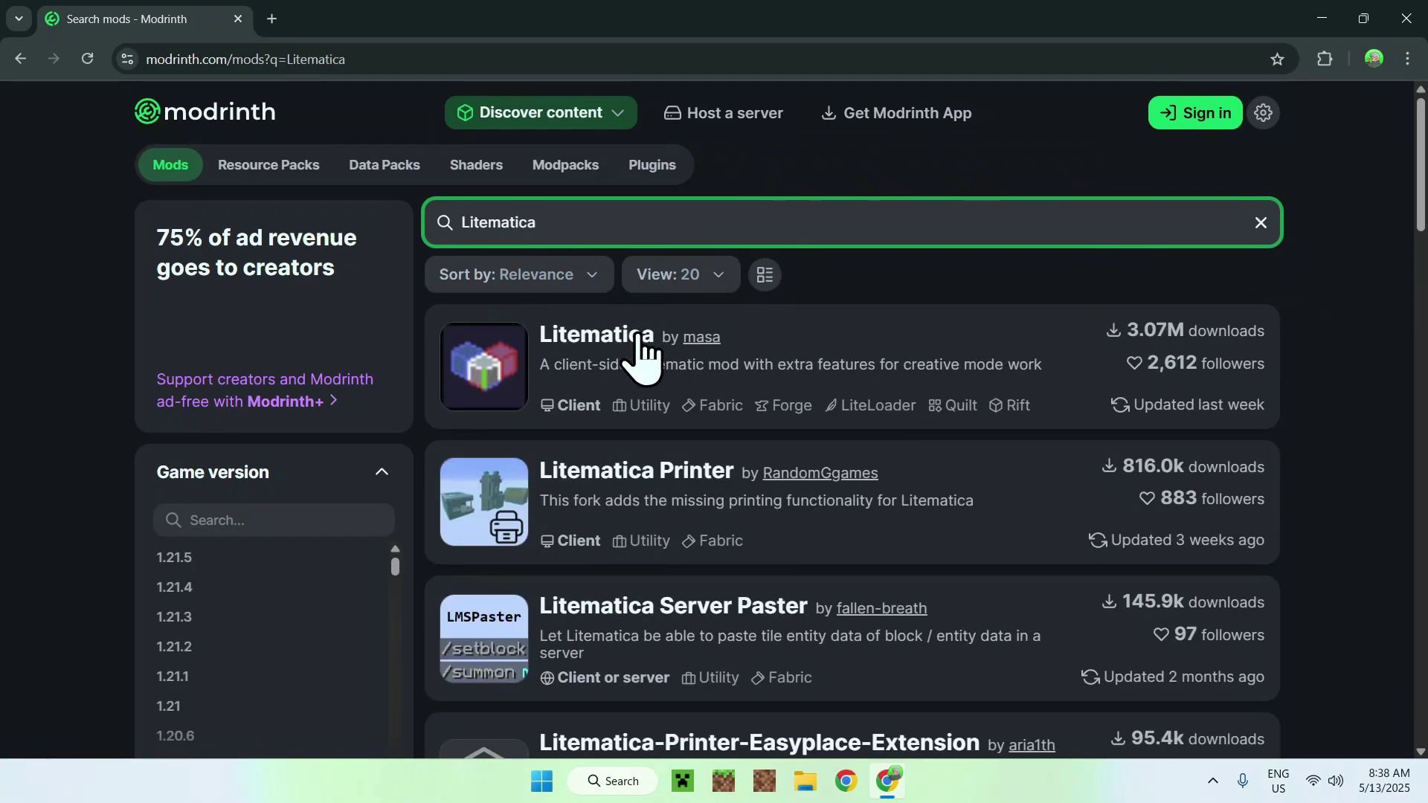
click(602, 339)
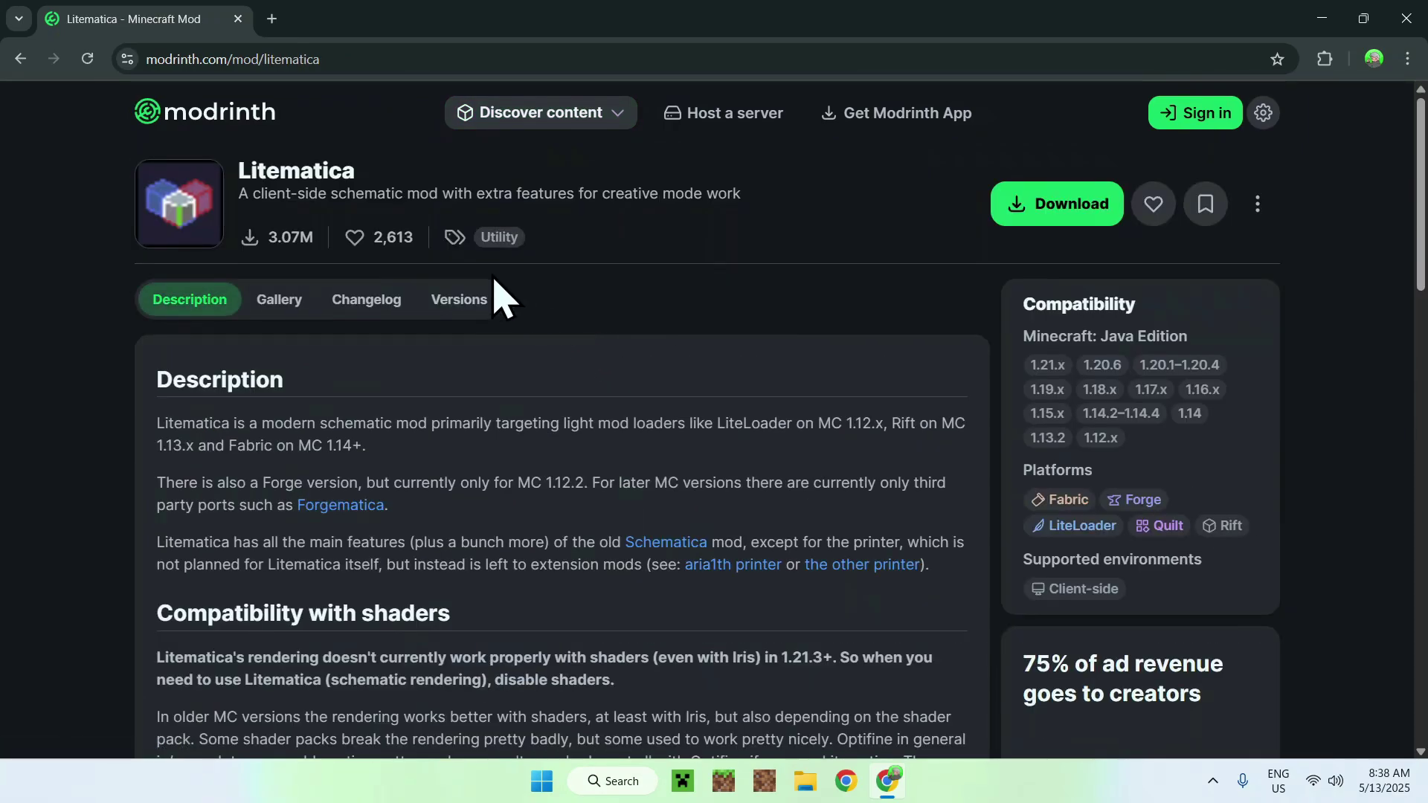
Filter Litematica versions to 1.21.5, download version 0.22.1, and open its version page.
click(461, 303)
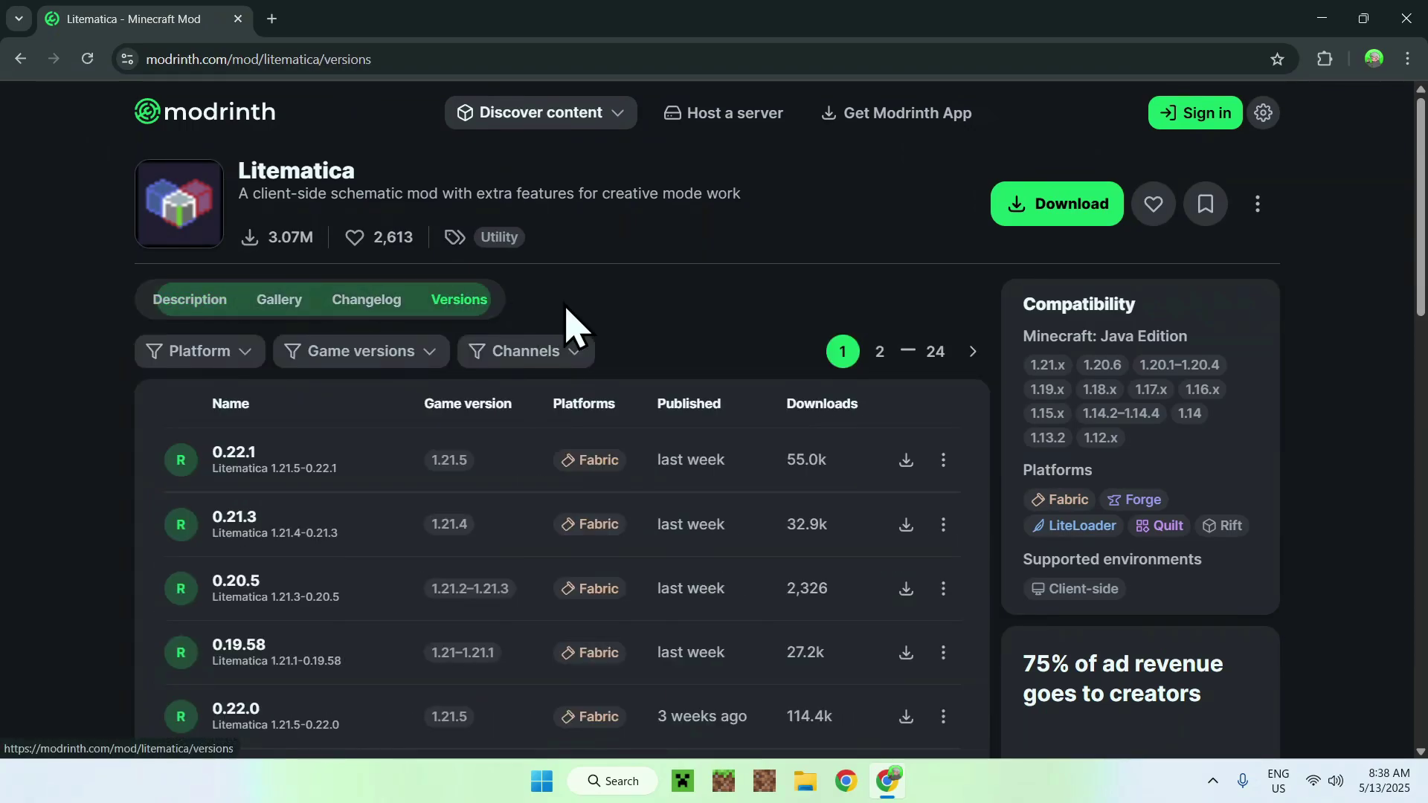
click(387, 354)
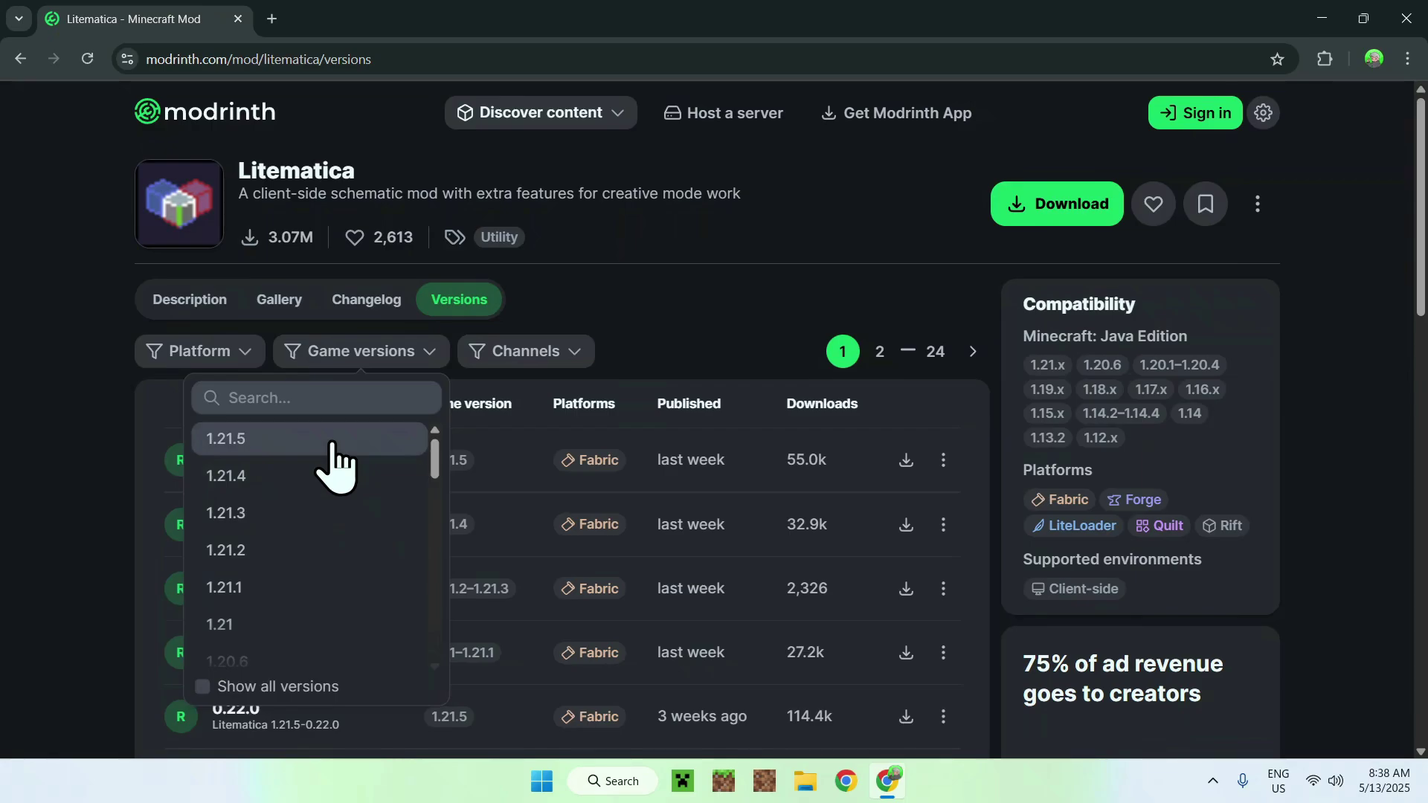
click(333, 446)
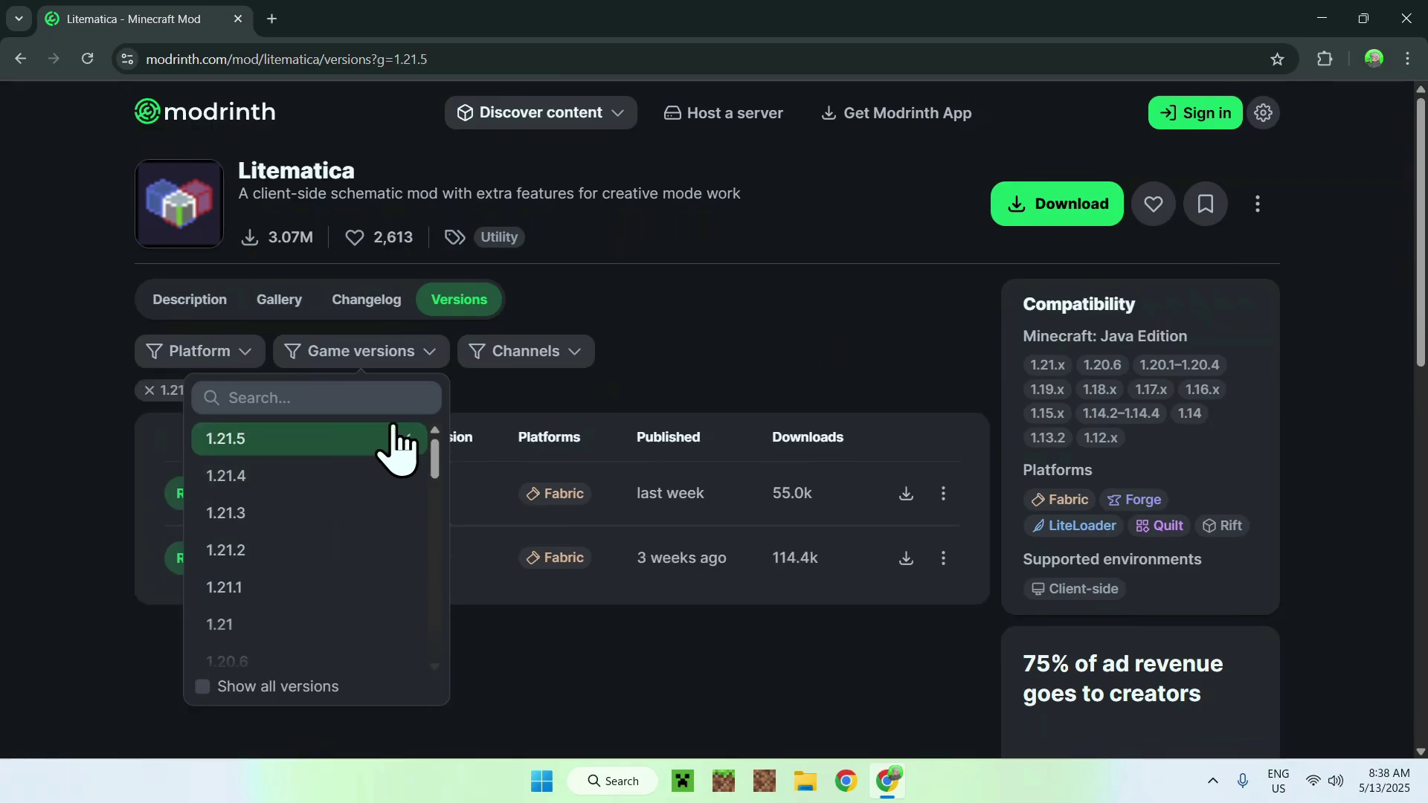
click(712, 322)
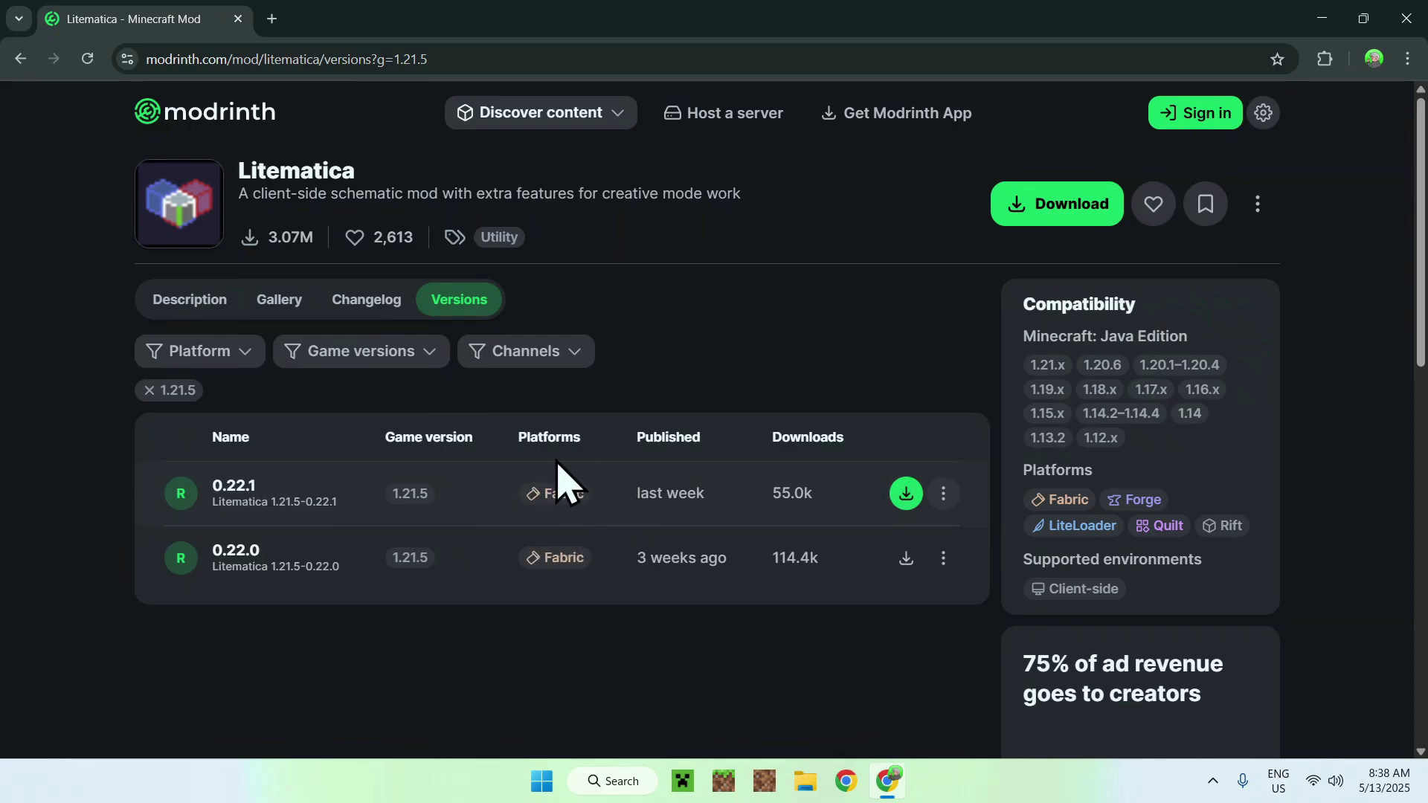
click(906, 494)
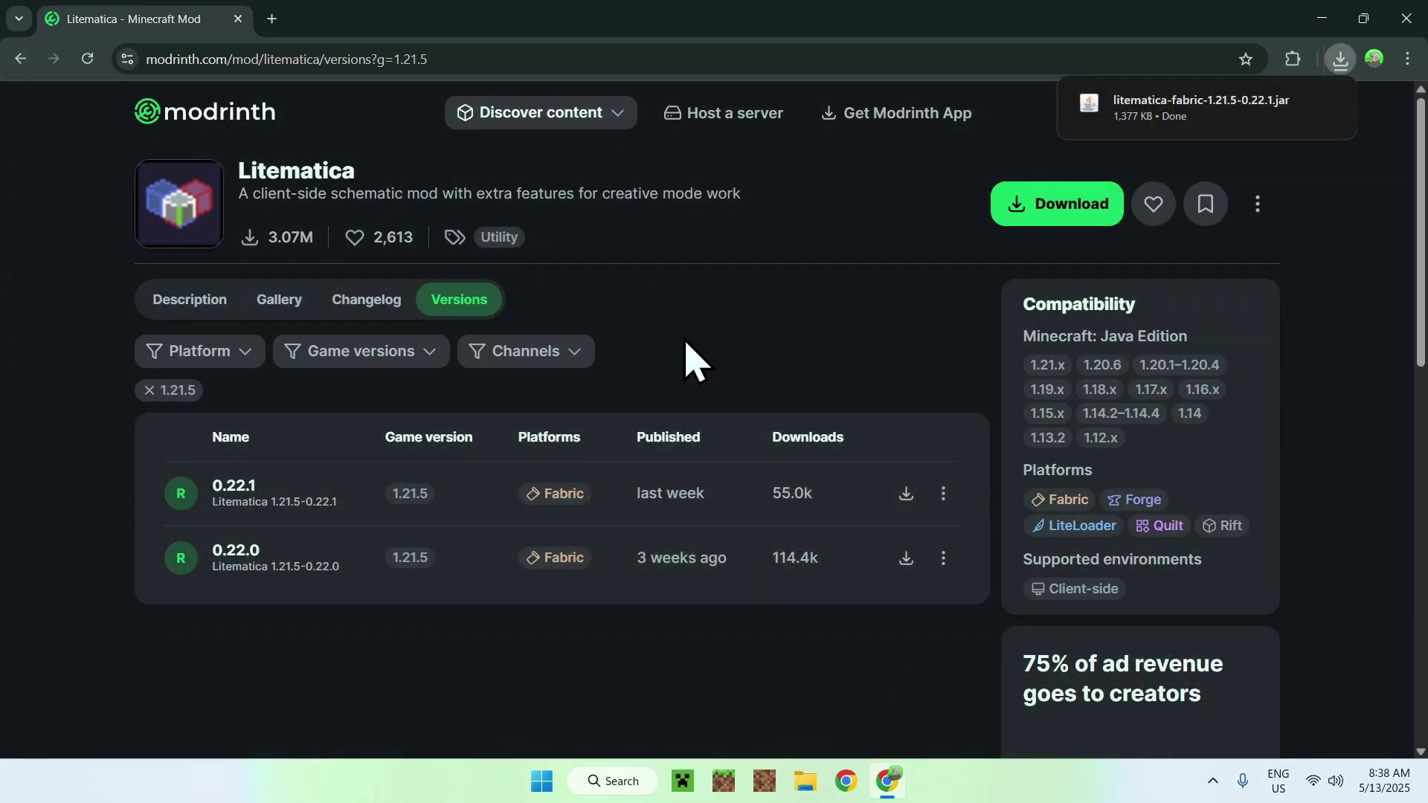
click(236, 497)
Open the required MaLiLib mod from Litematica 0.22.1's Dependencies list.
scroll(59, 502, down, 5)
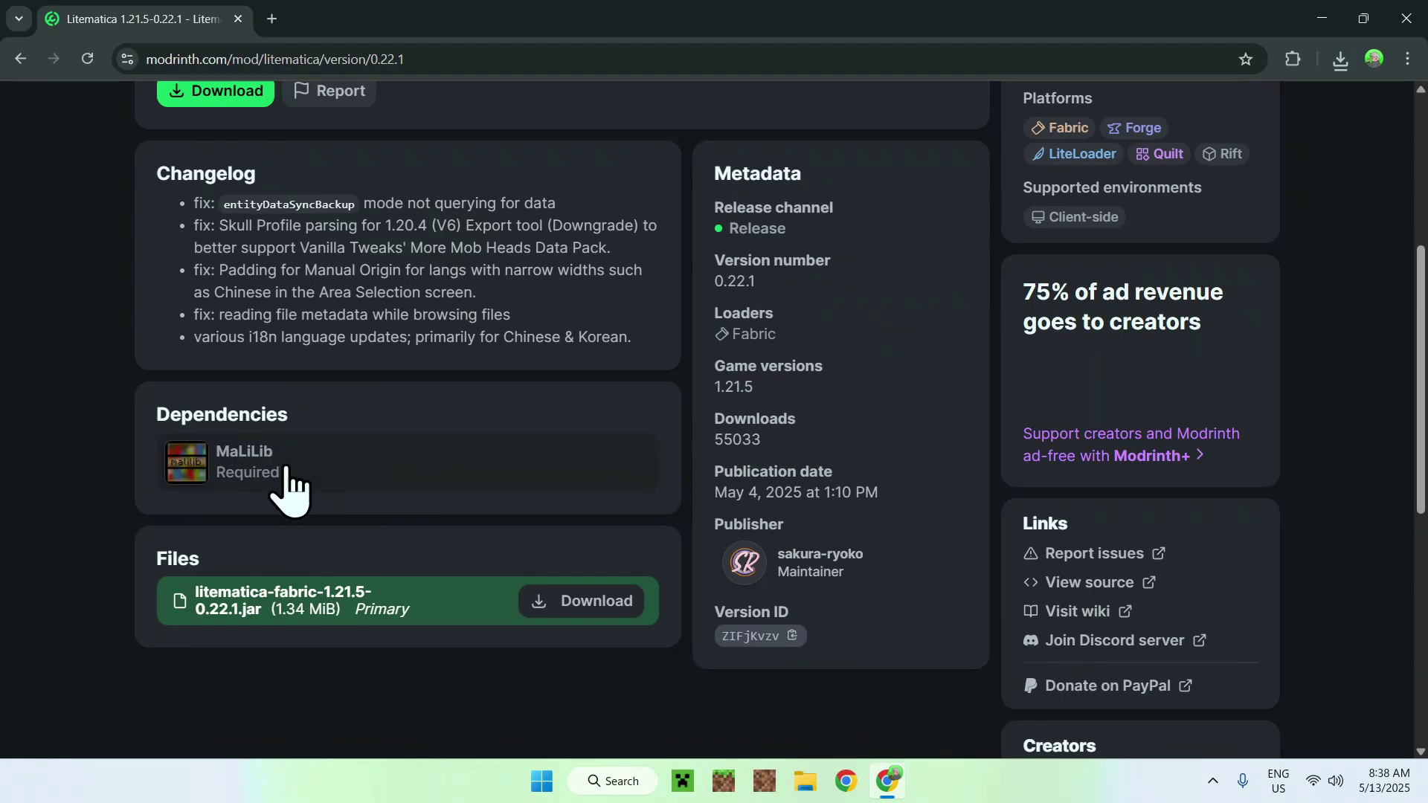
click(330, 467)
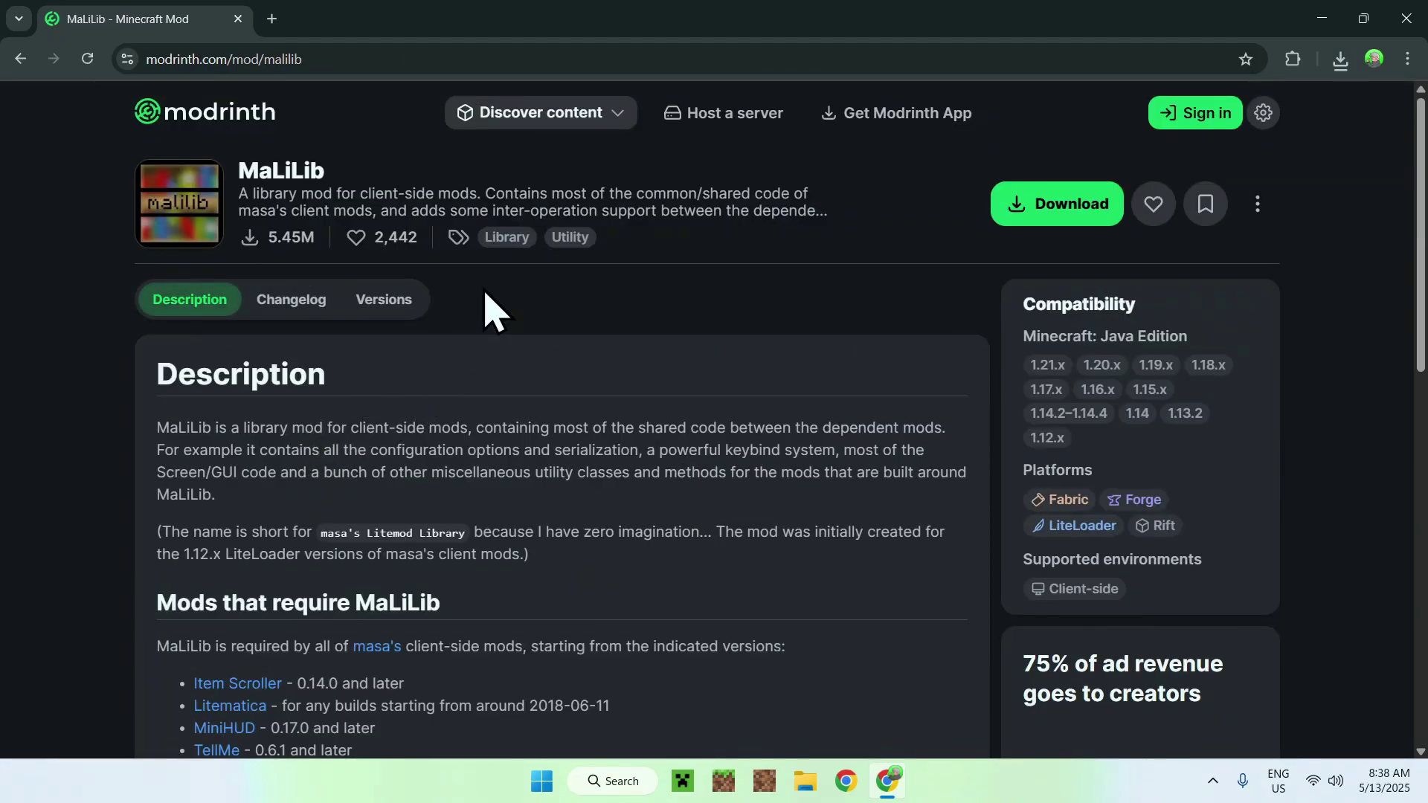
Download MaLiLib 0.24.1 for 1.21.5, then return to Modrinth's Mods browse page.
click(379, 302)
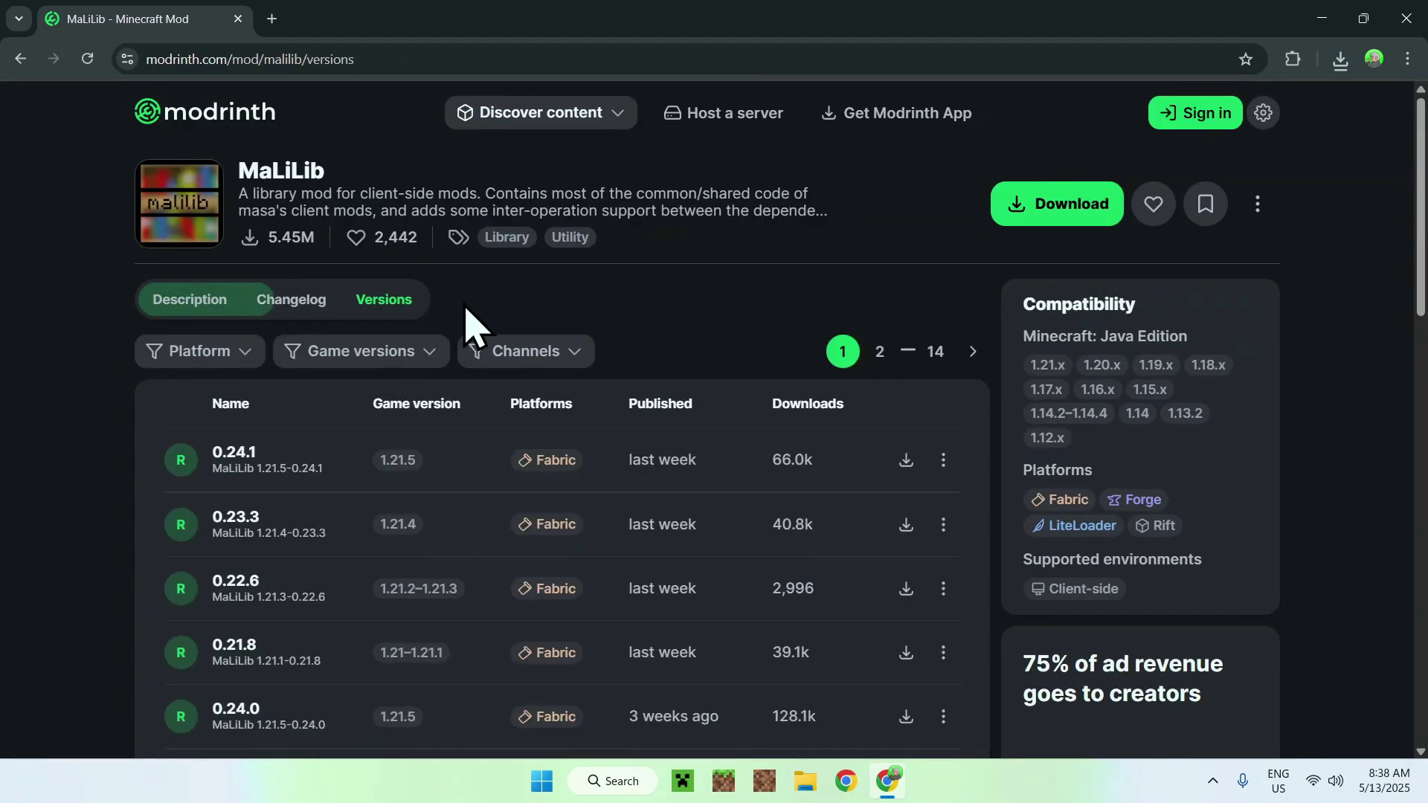
click(356, 354)
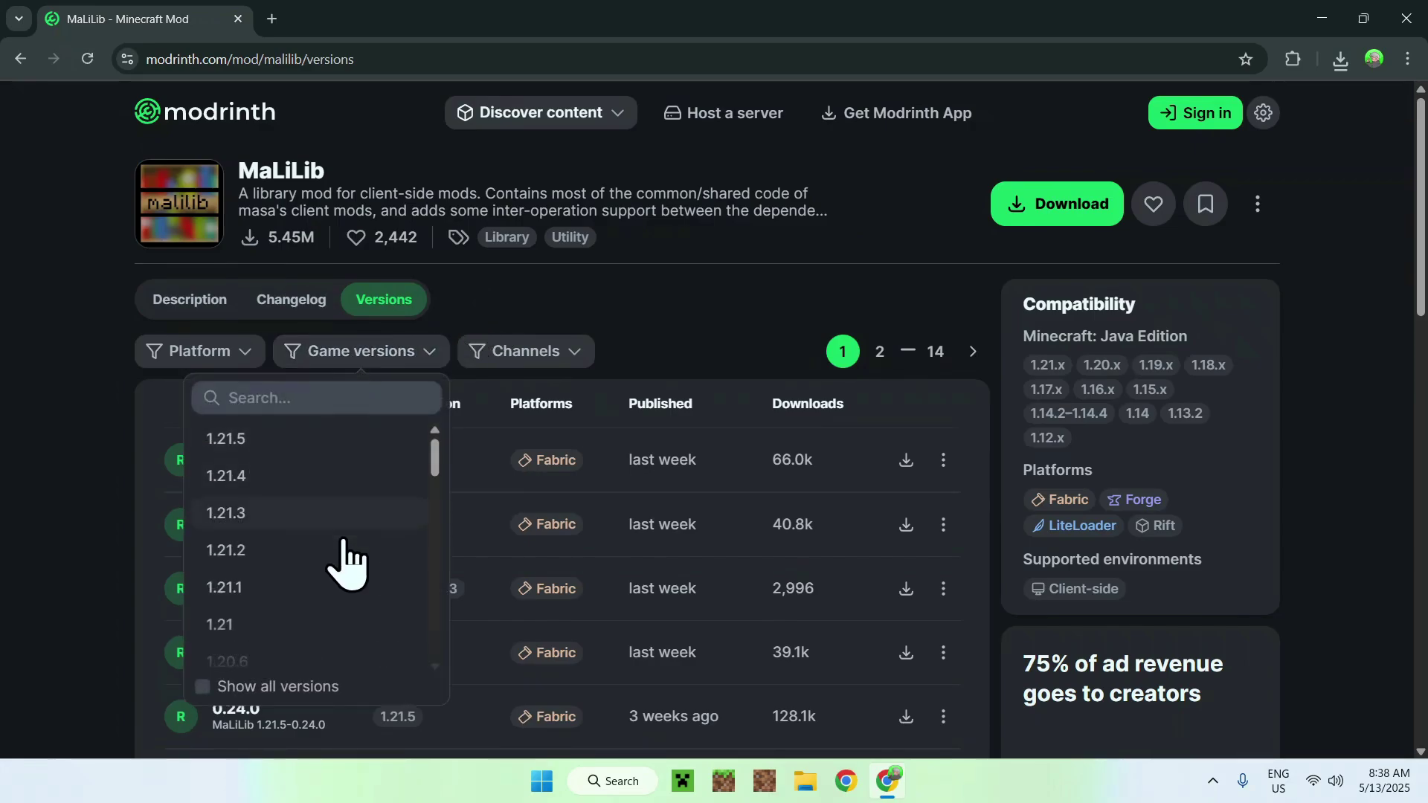
click(336, 440)
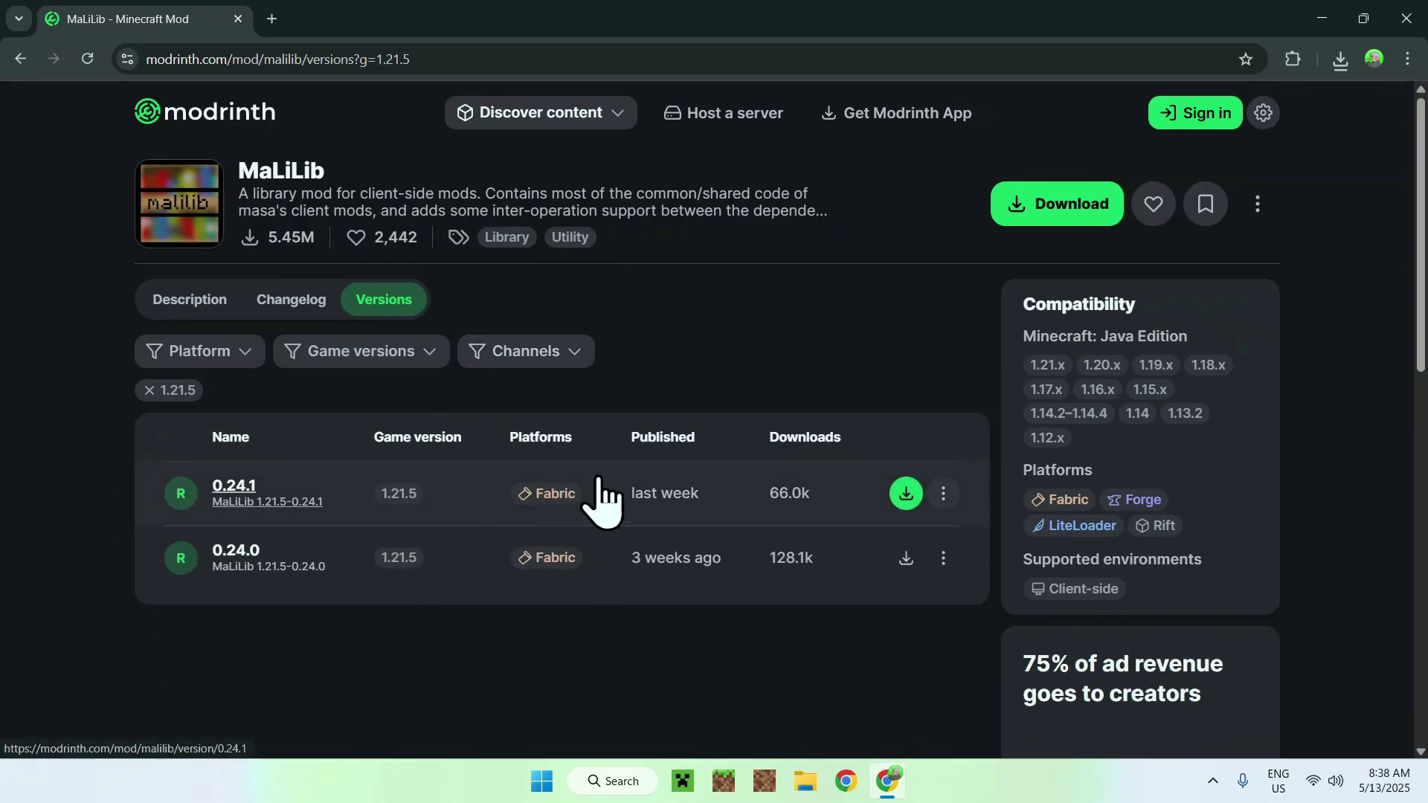
click(905, 497)
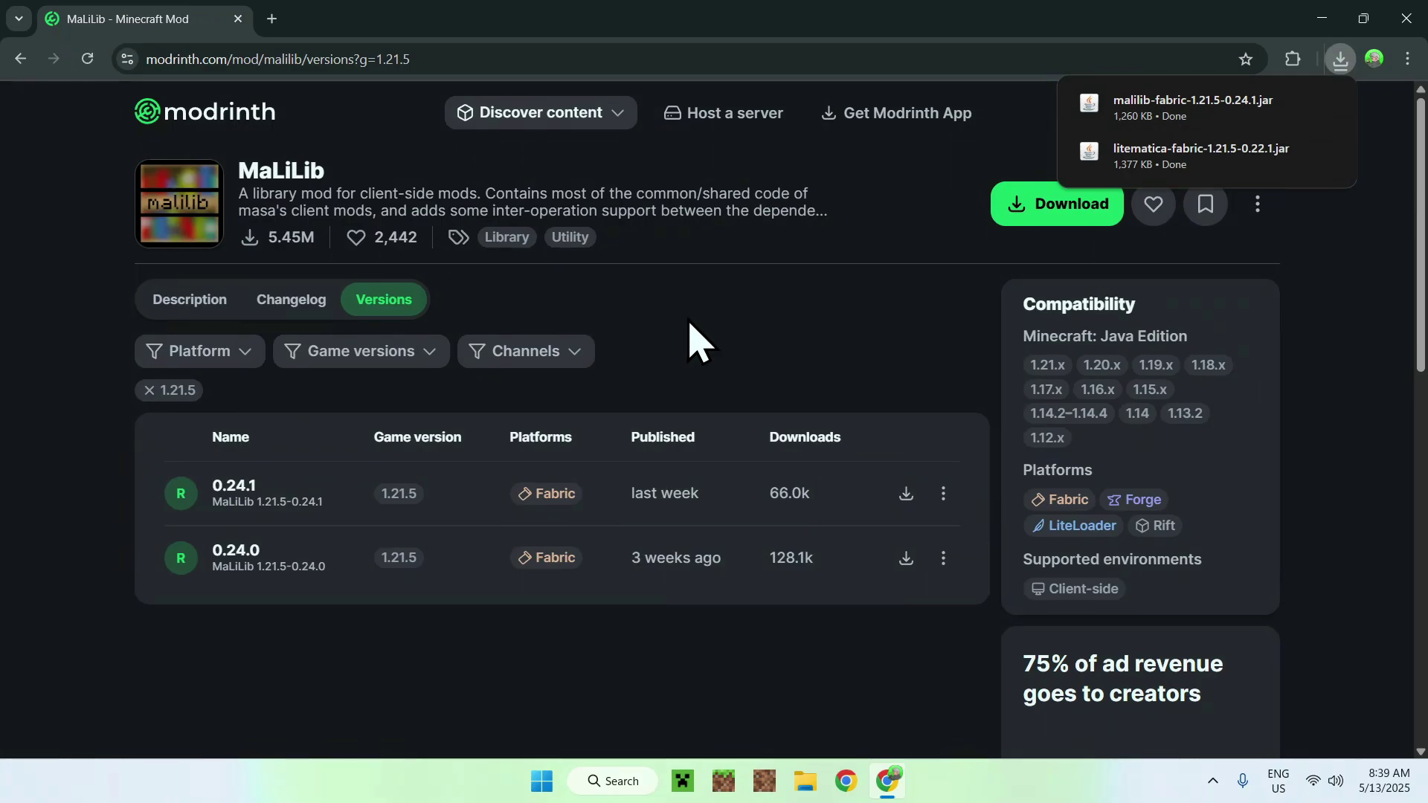
mouse_move(535, 134)
click(524, 168)
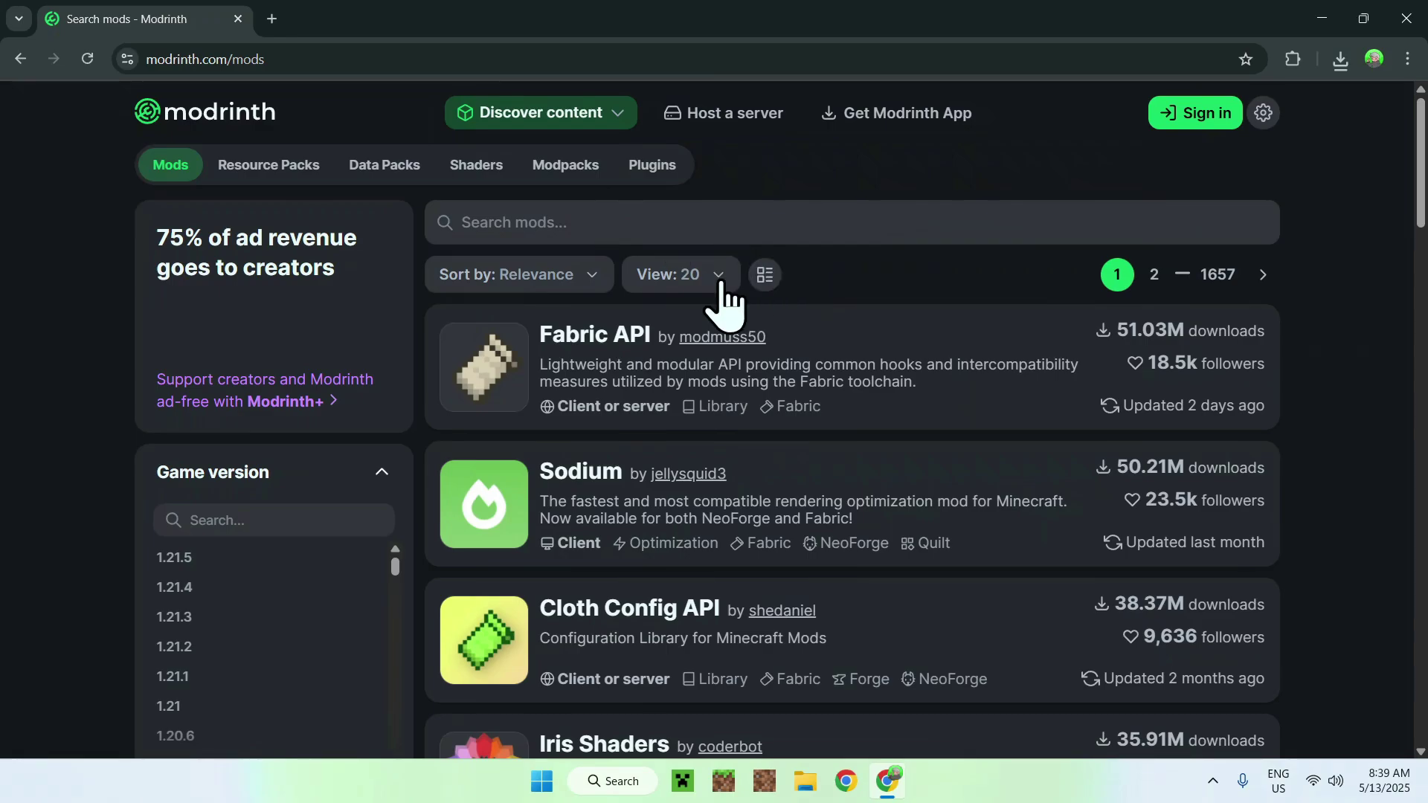
Download Fabric API 0.124.0+1.21.5 filtered to Minecraft 1.21.5, then open a new tab.
click(580, 337)
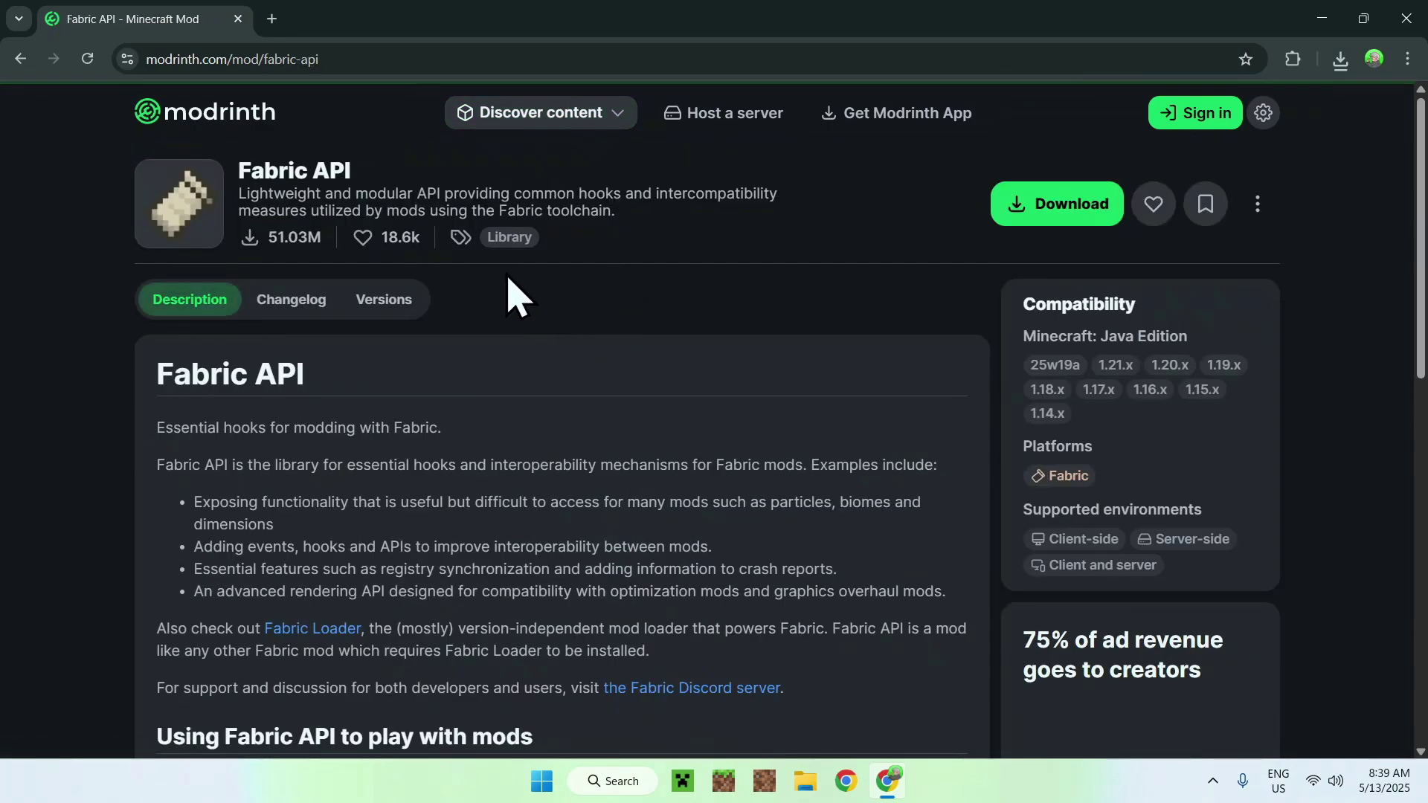
click(385, 303)
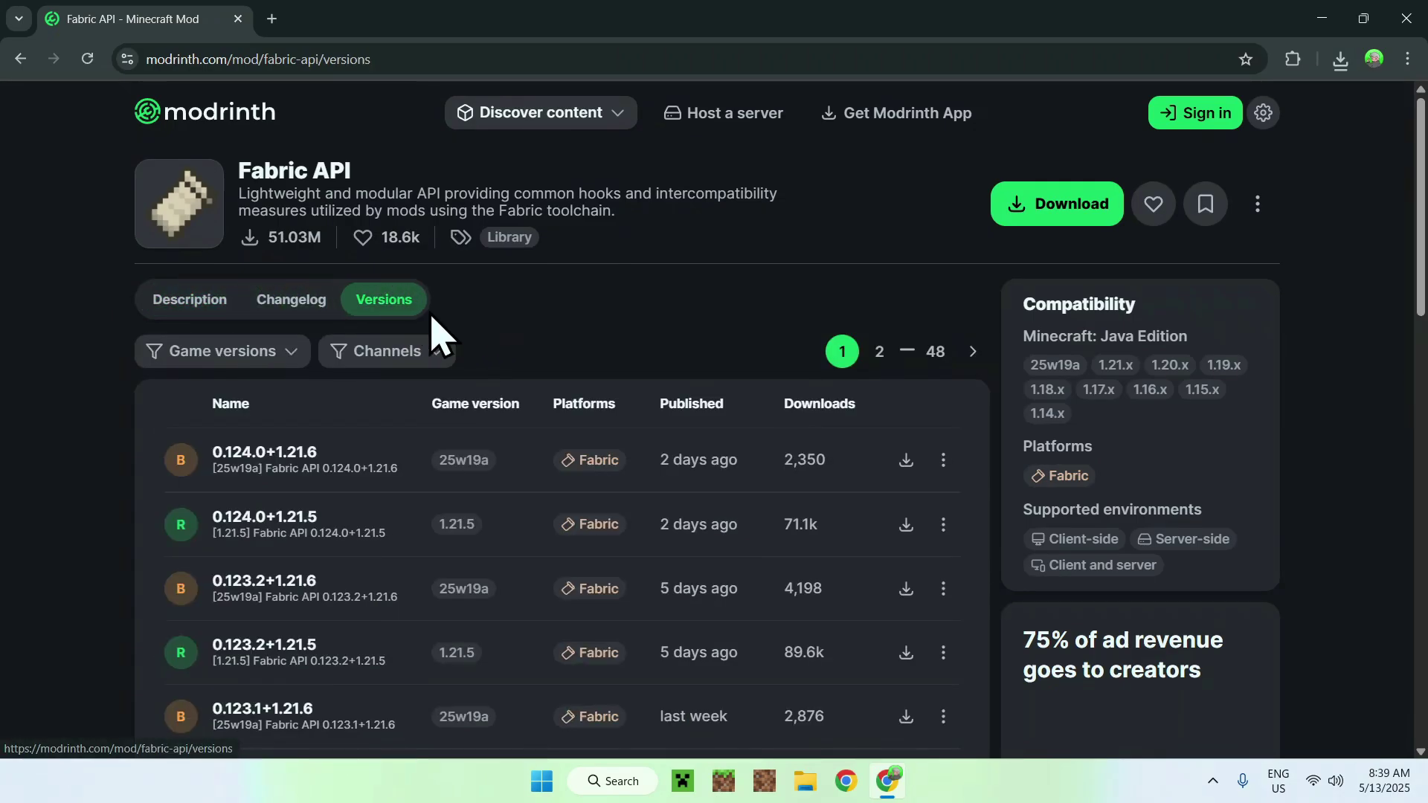
click(240, 352)
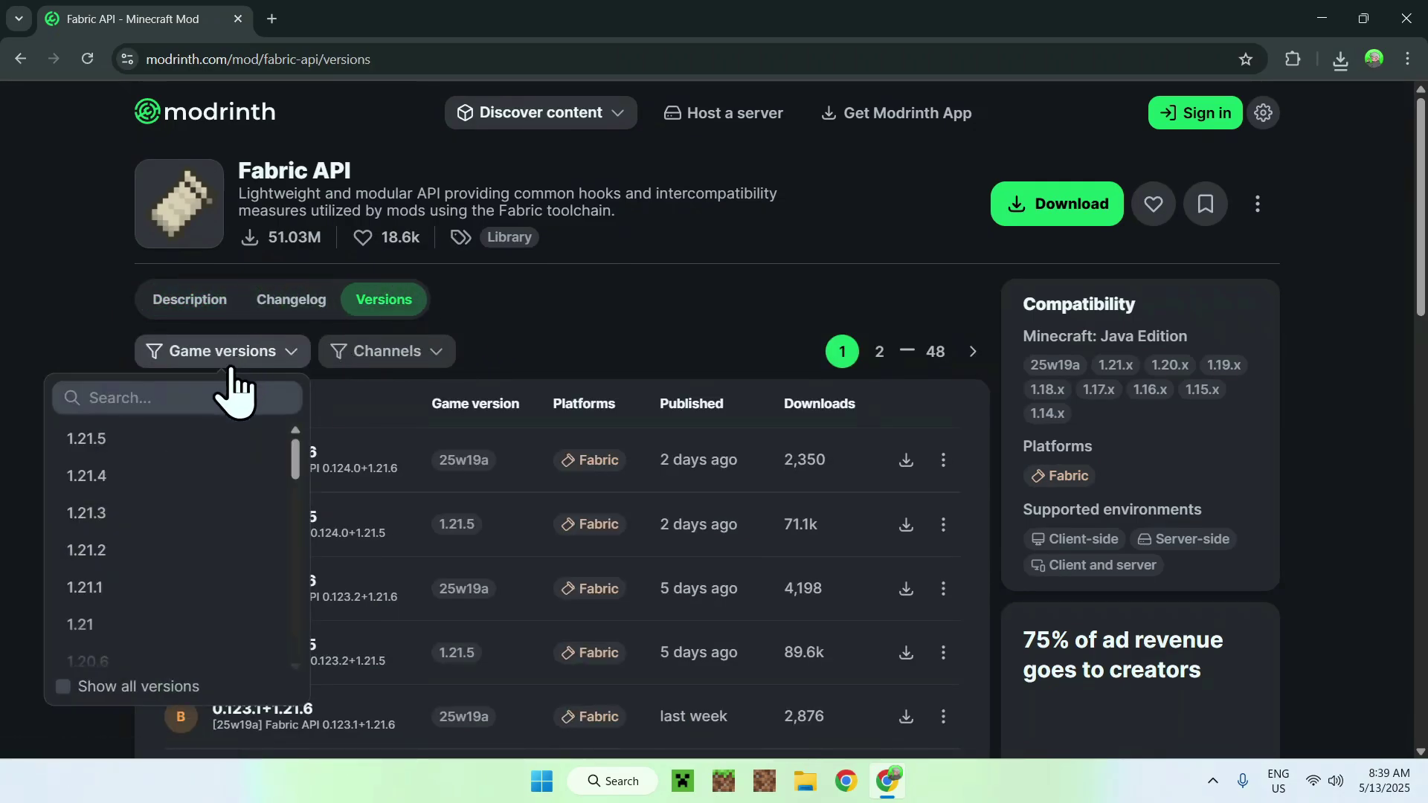
click(187, 440)
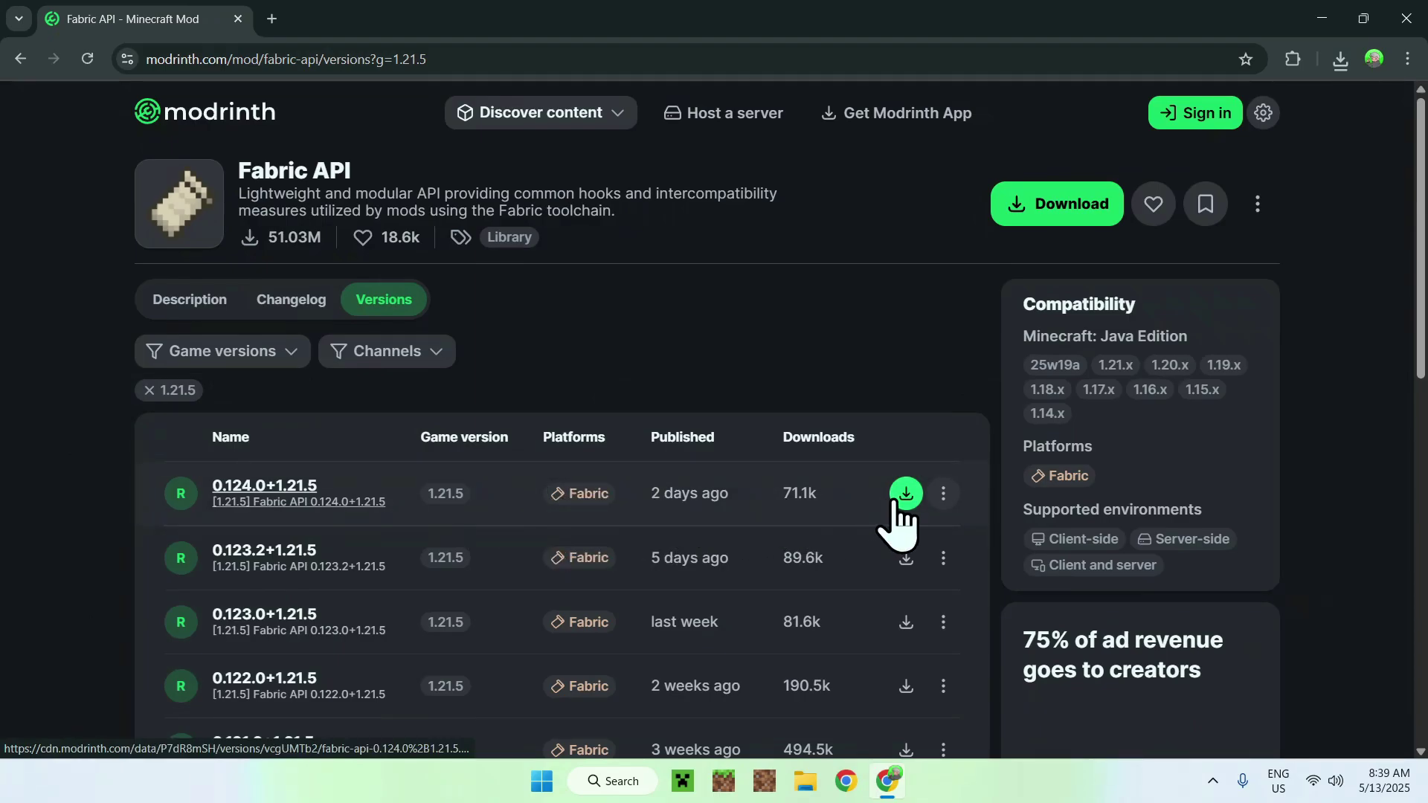
click(904, 495)
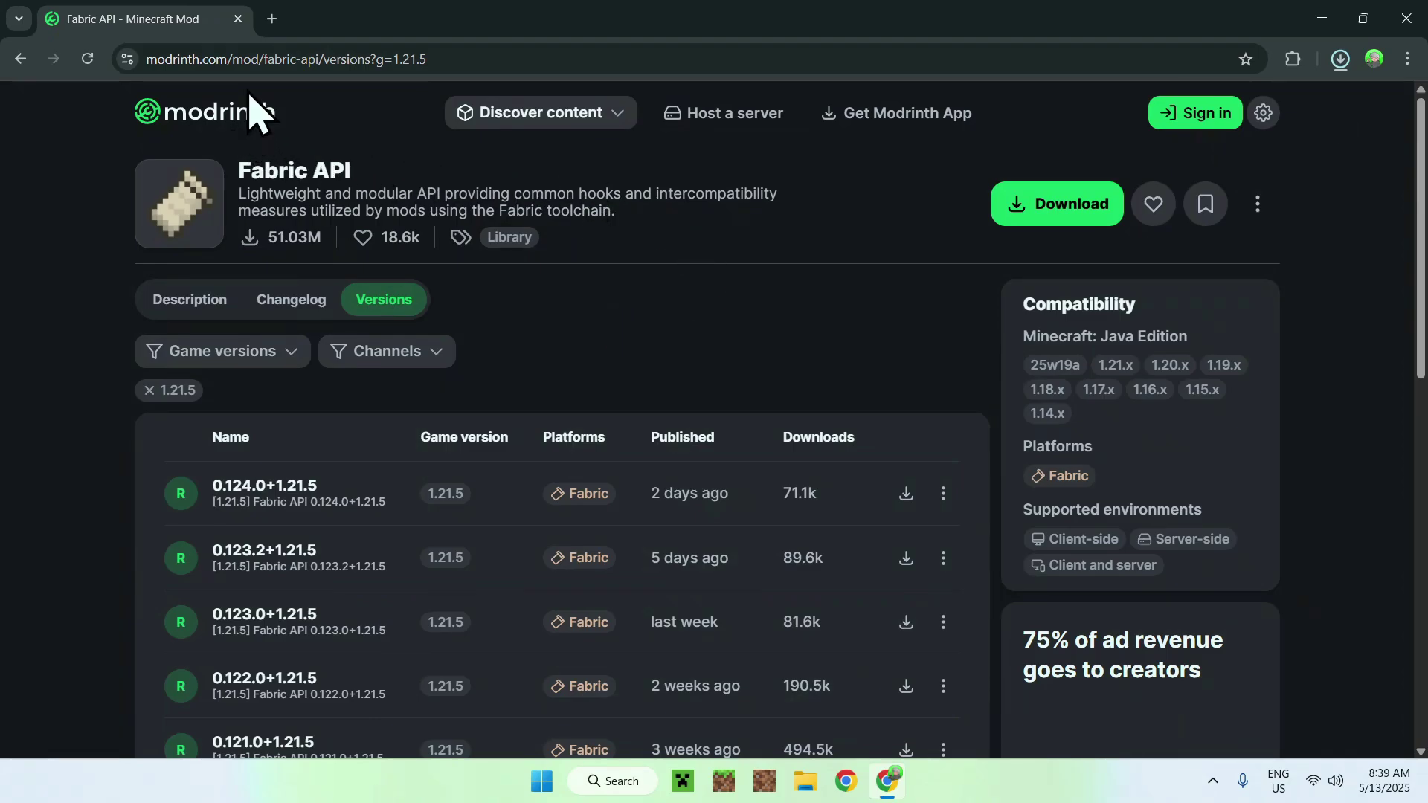
click(271, 20)
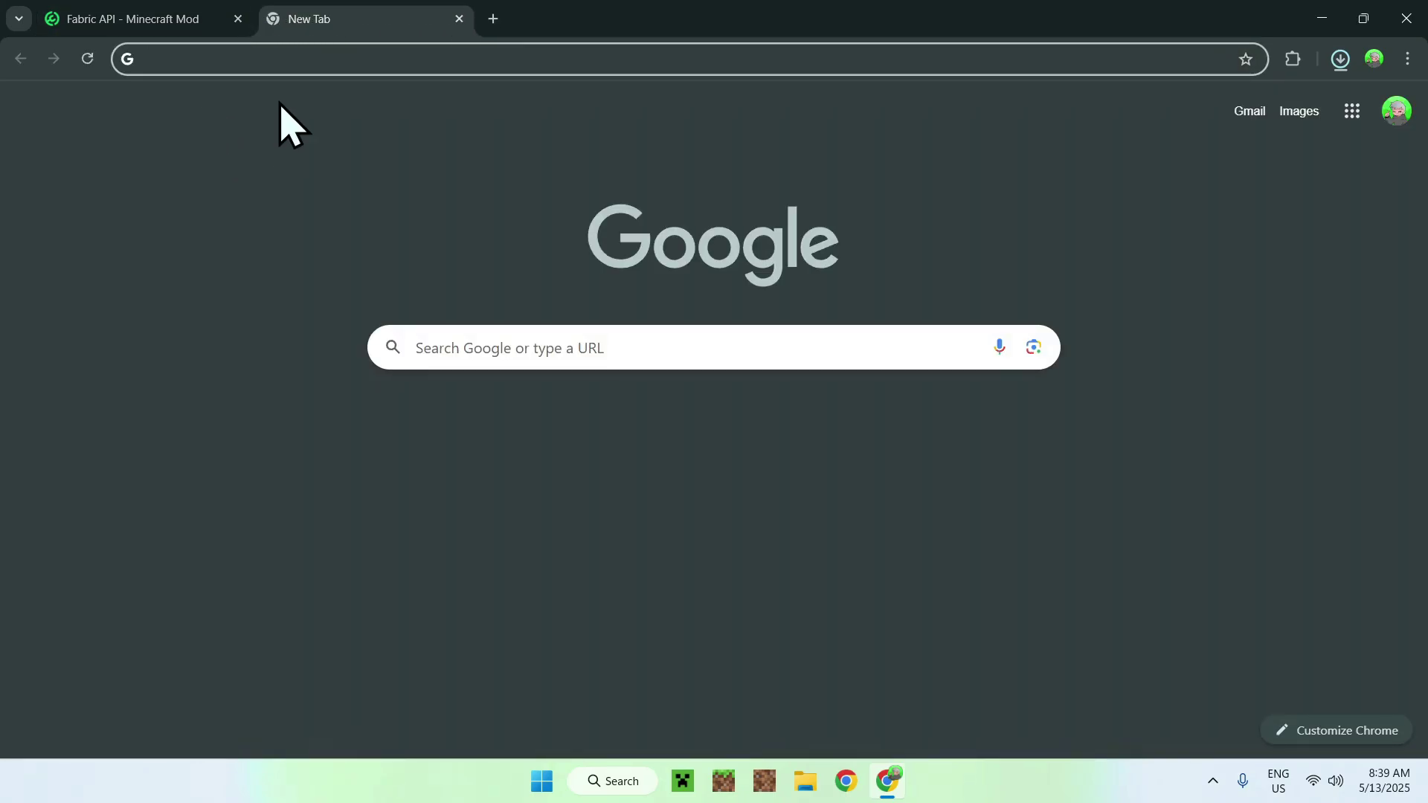
Search Google for 'Fabric Minecraft'.
click(439, 346)
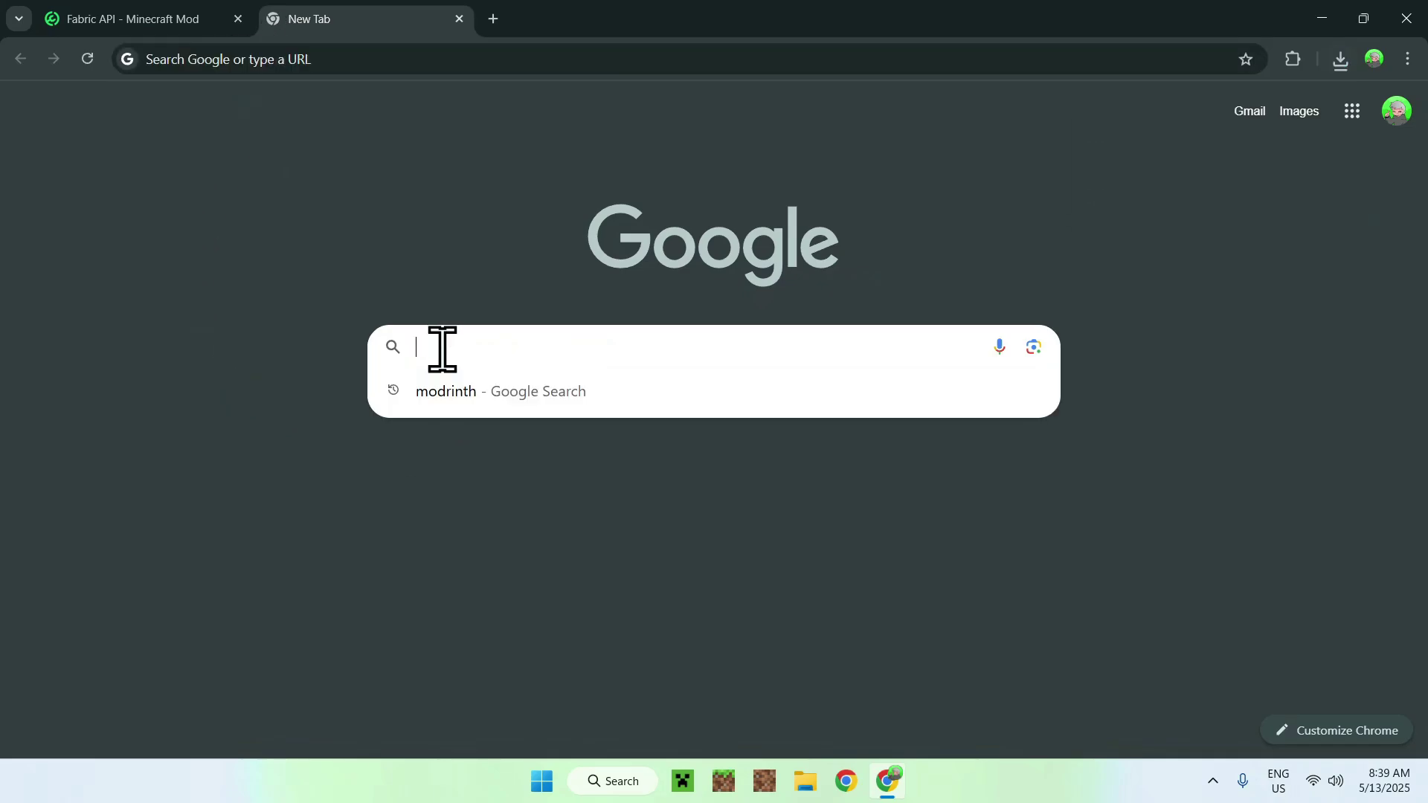
text(Fabr)
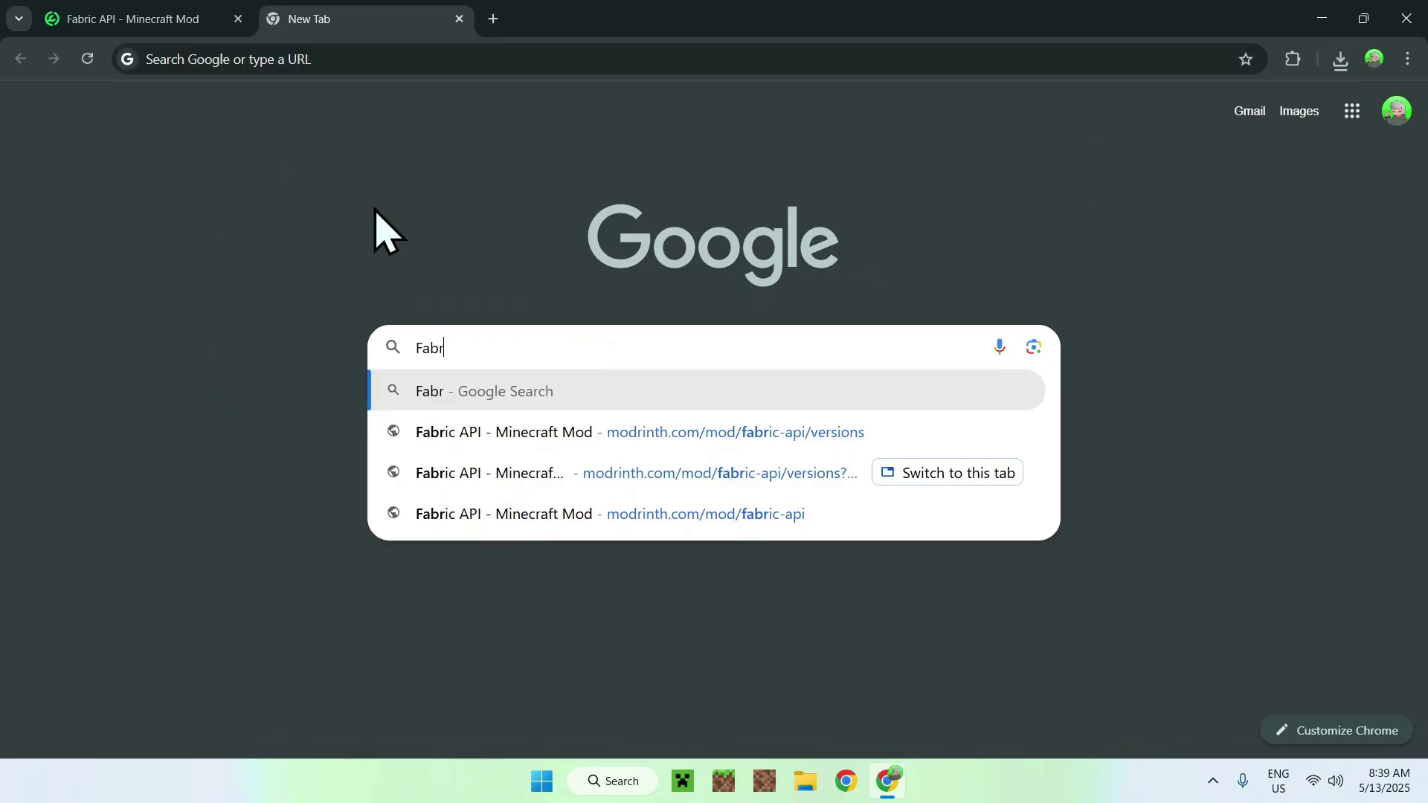
text(ic Minecraft)
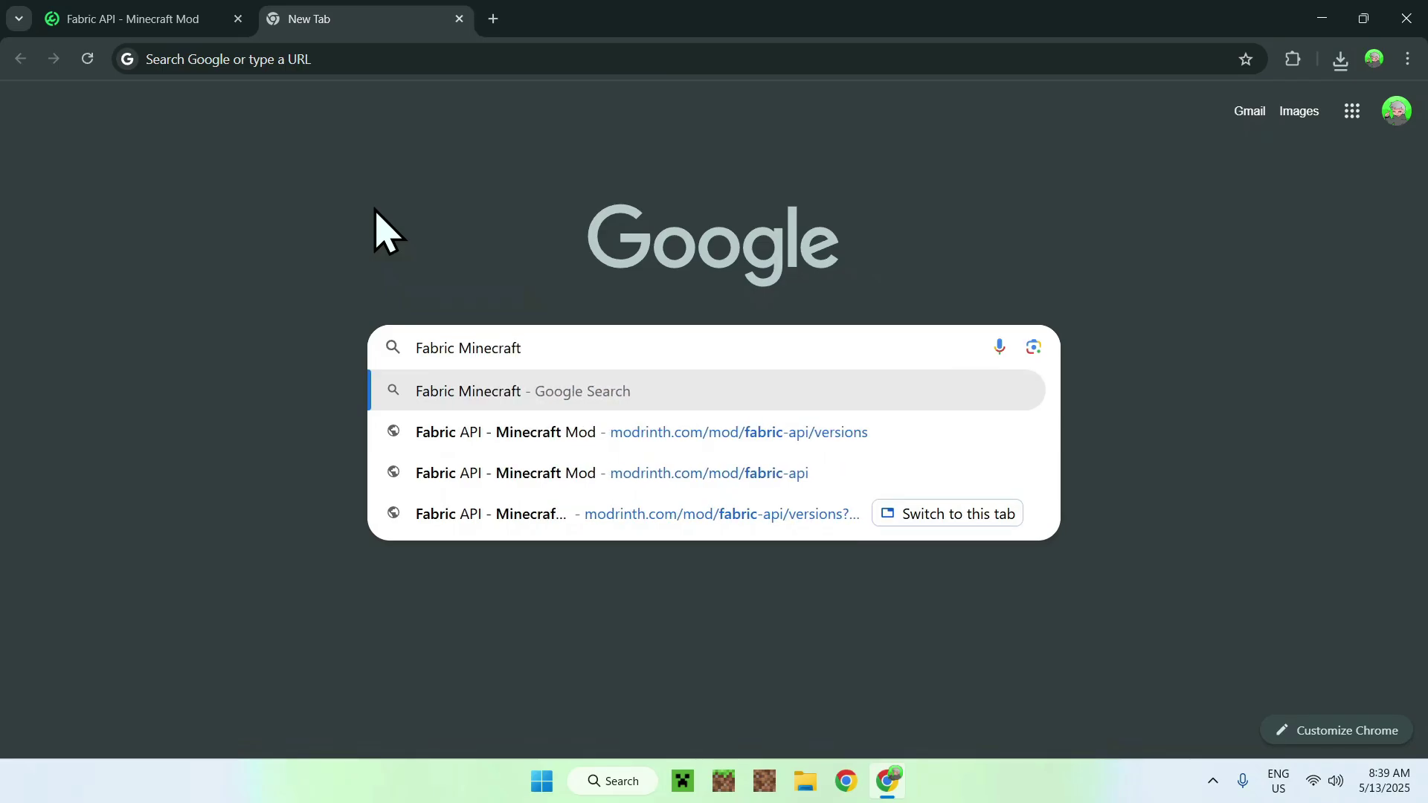
key(Return)
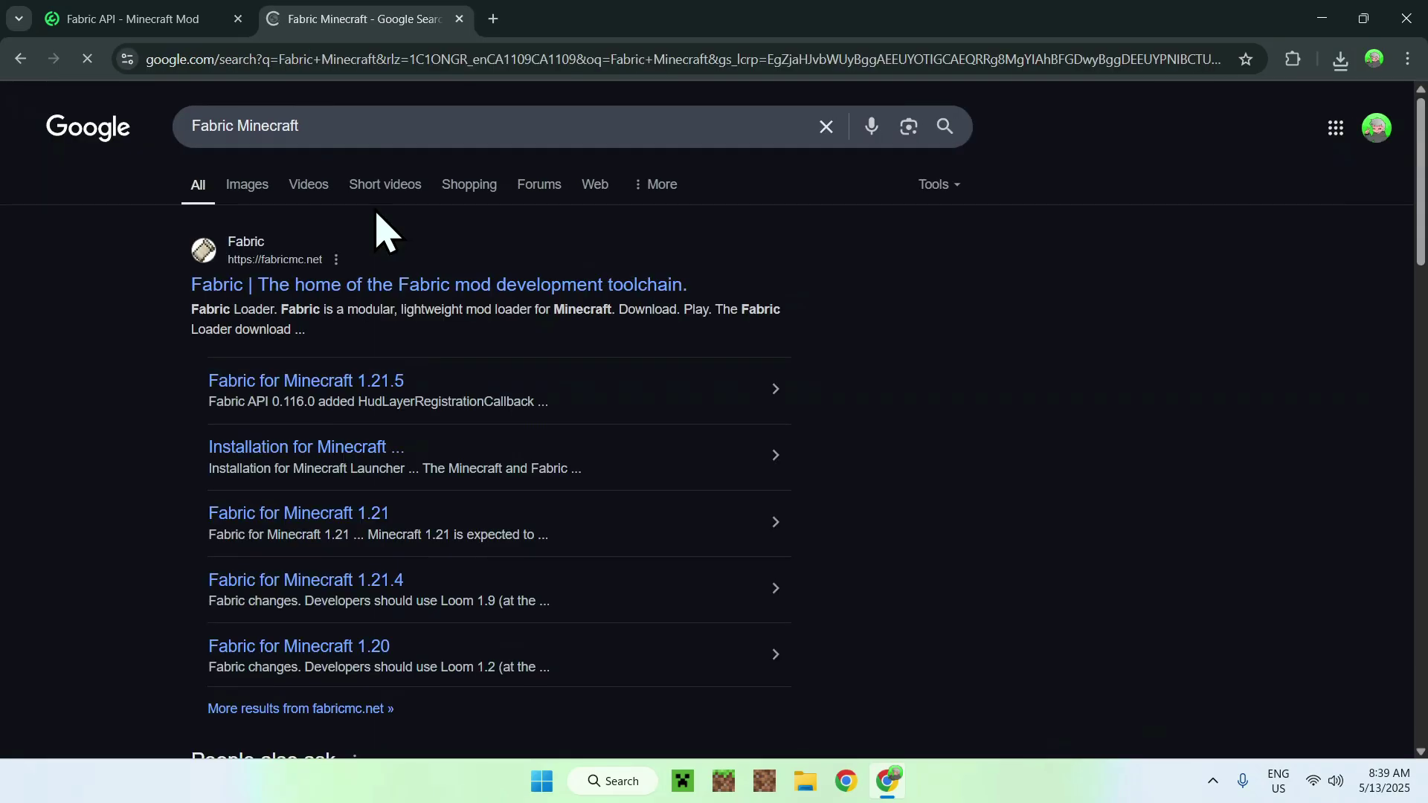
Download fabric-installer-1.0.3.exe for Windows from fabricmc.net, then close Chrome.
click(281, 289)
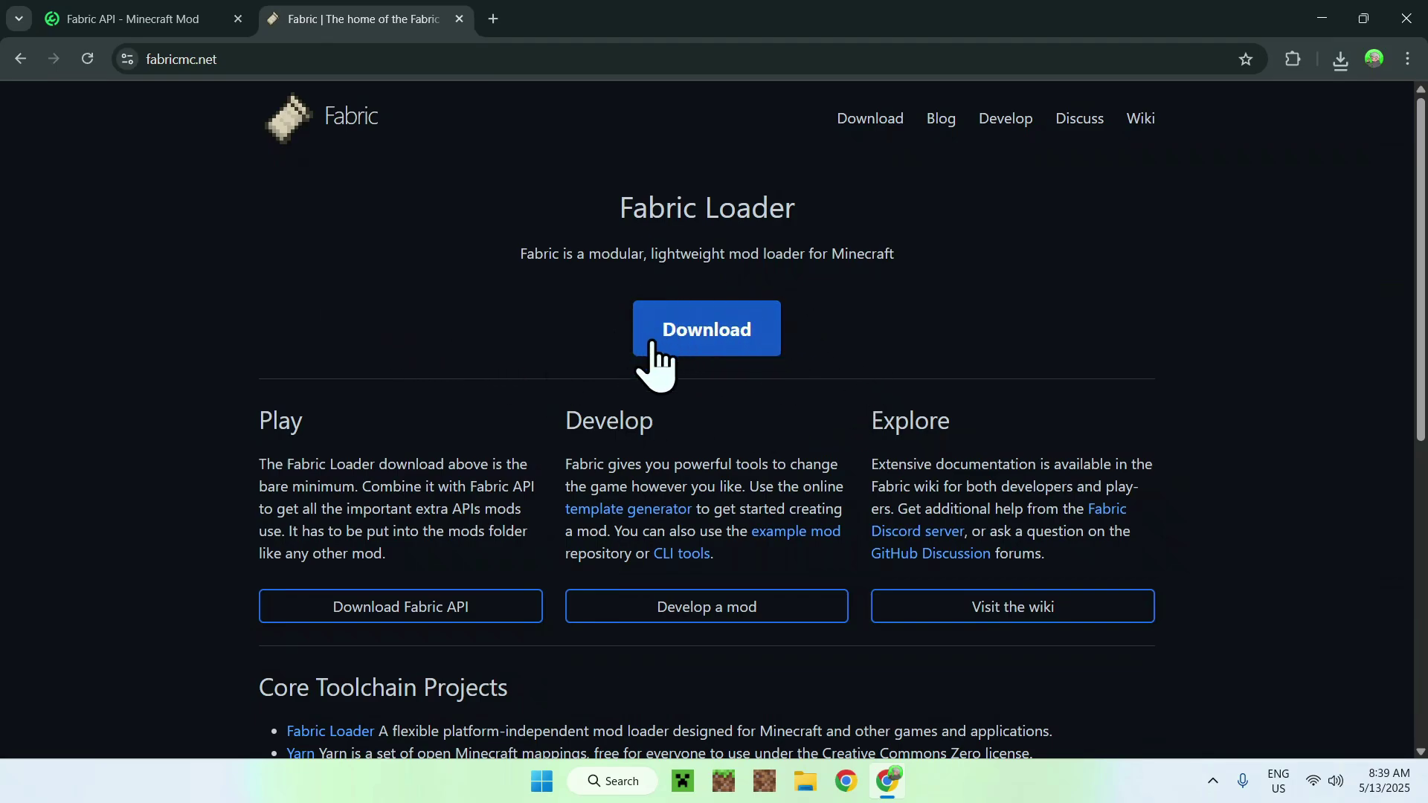
click(708, 336)
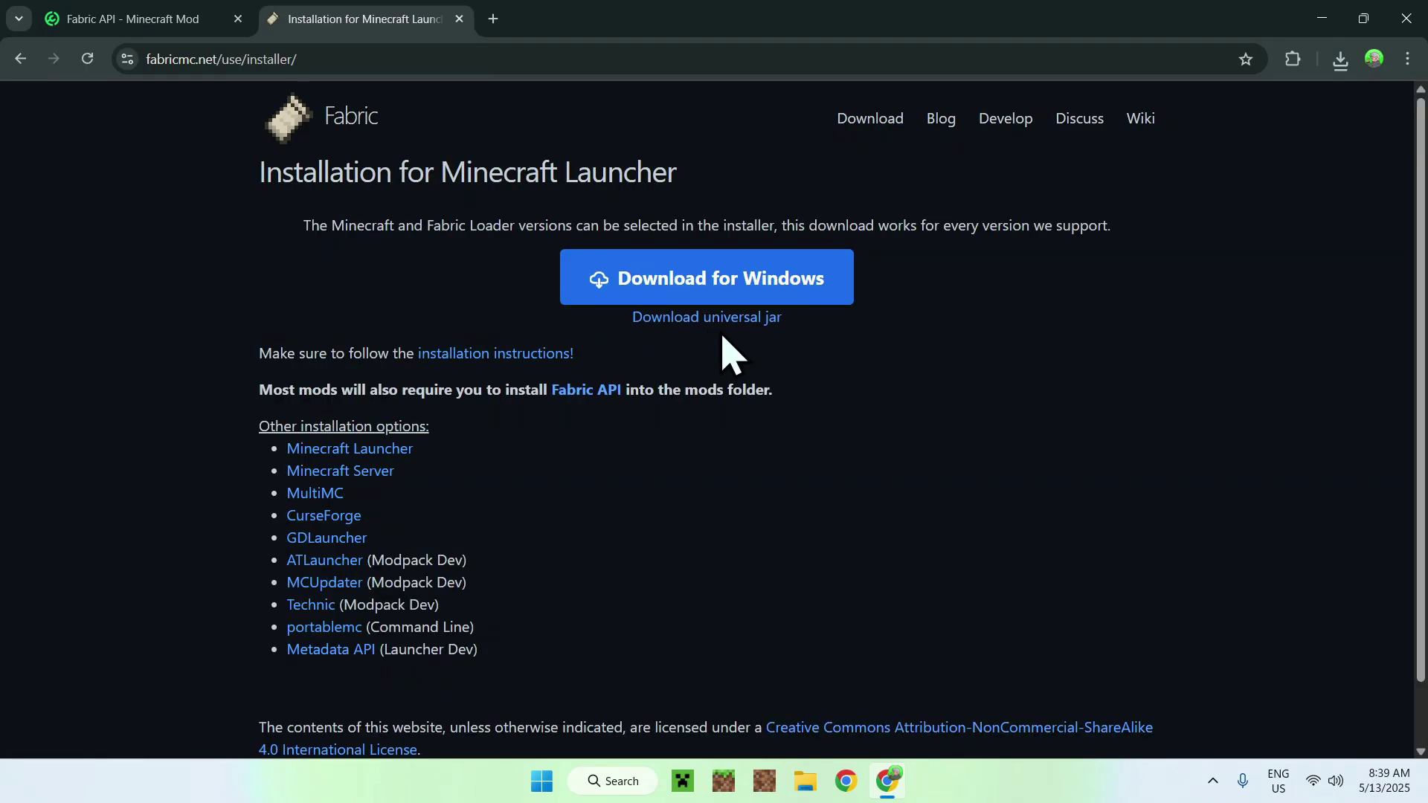
click(769, 290)
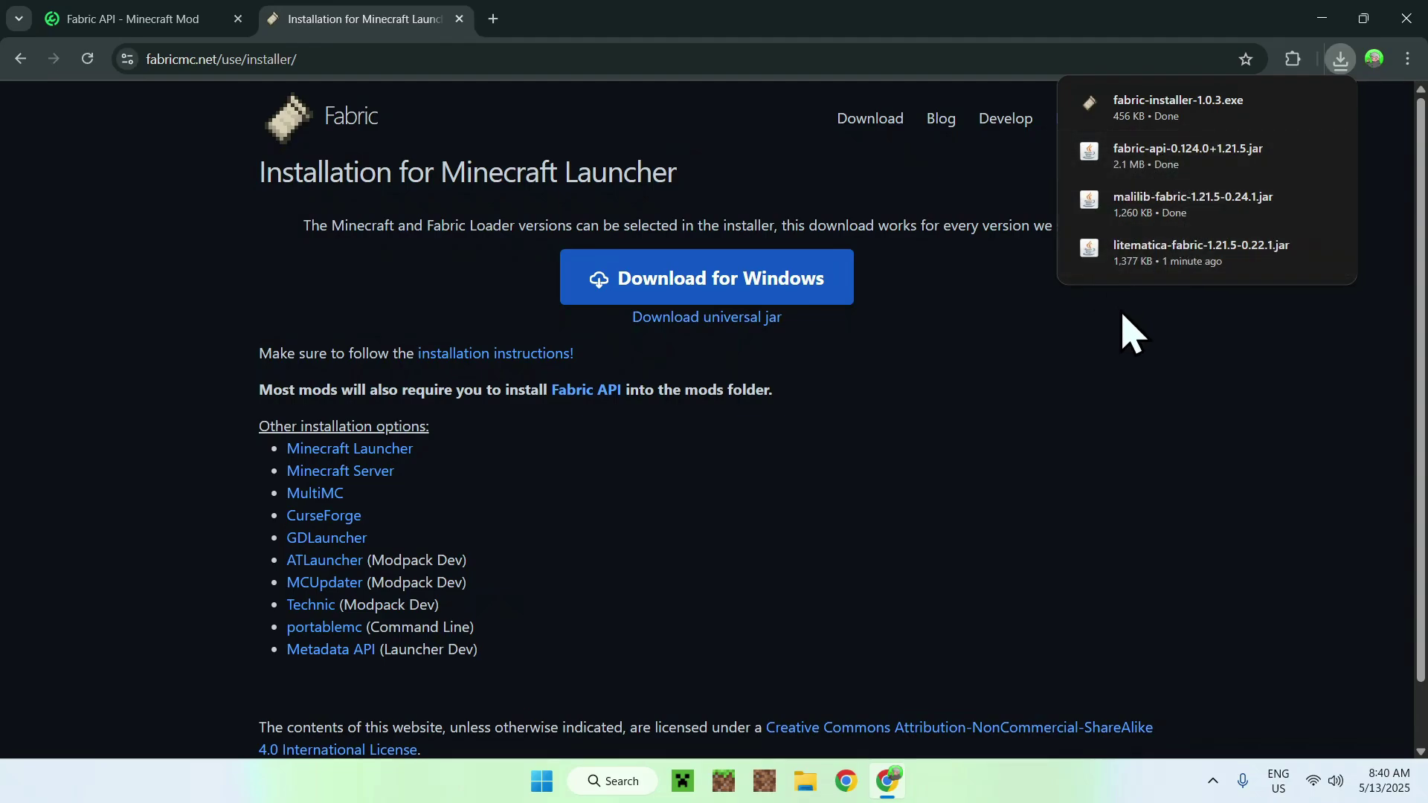
click(1405, 23)
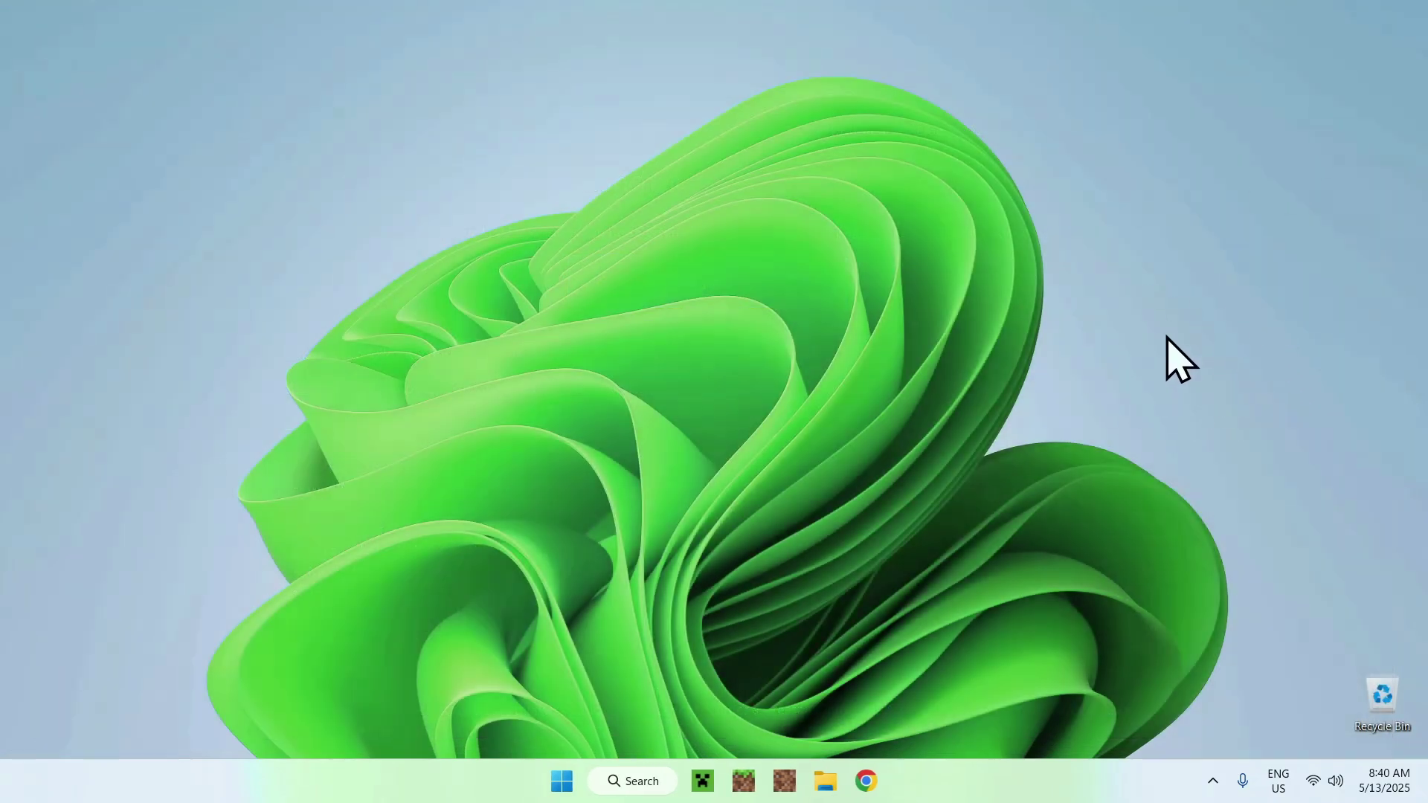
Run fabric-installer-1.0.3.exe from the Downloads folder in File Explorer.
click(824, 780)
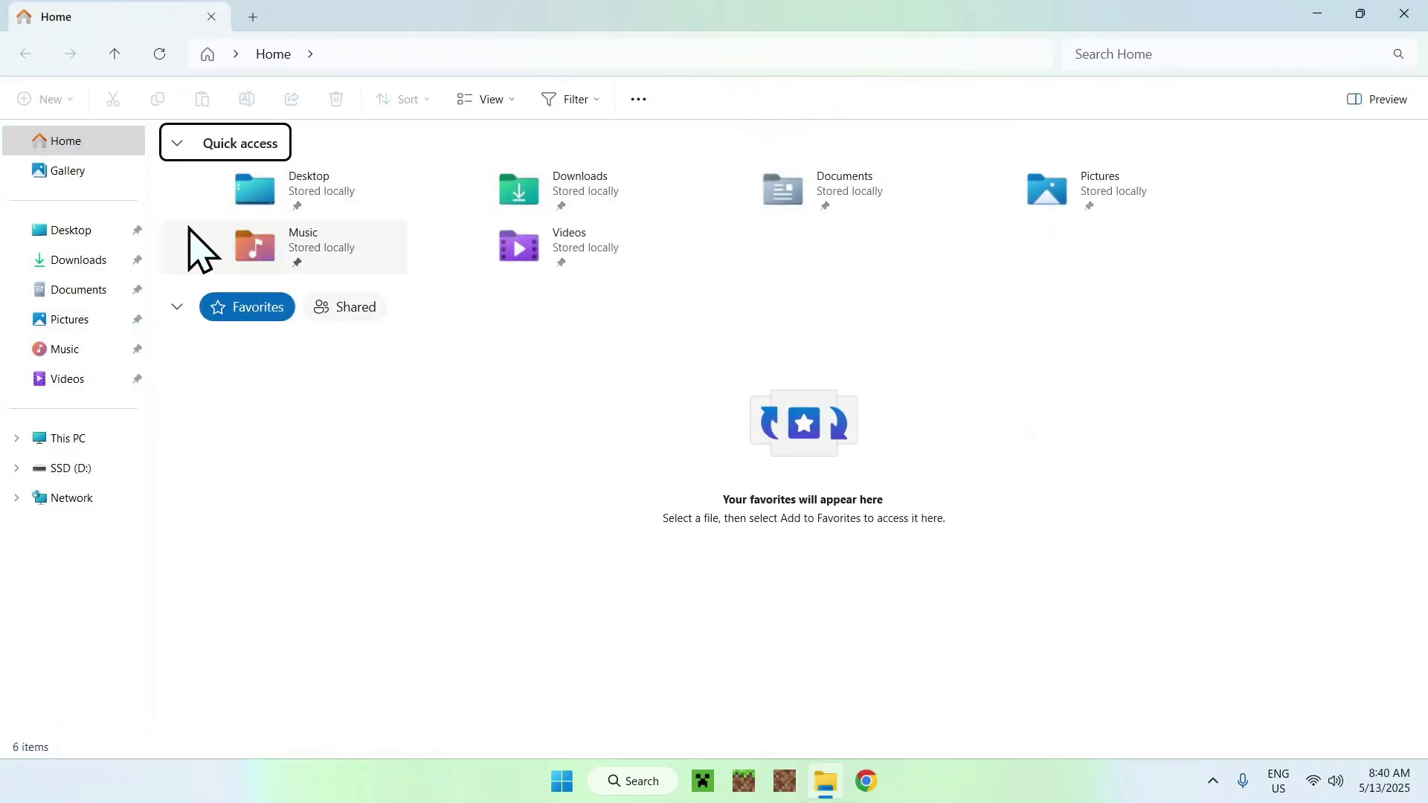
click(68, 265)
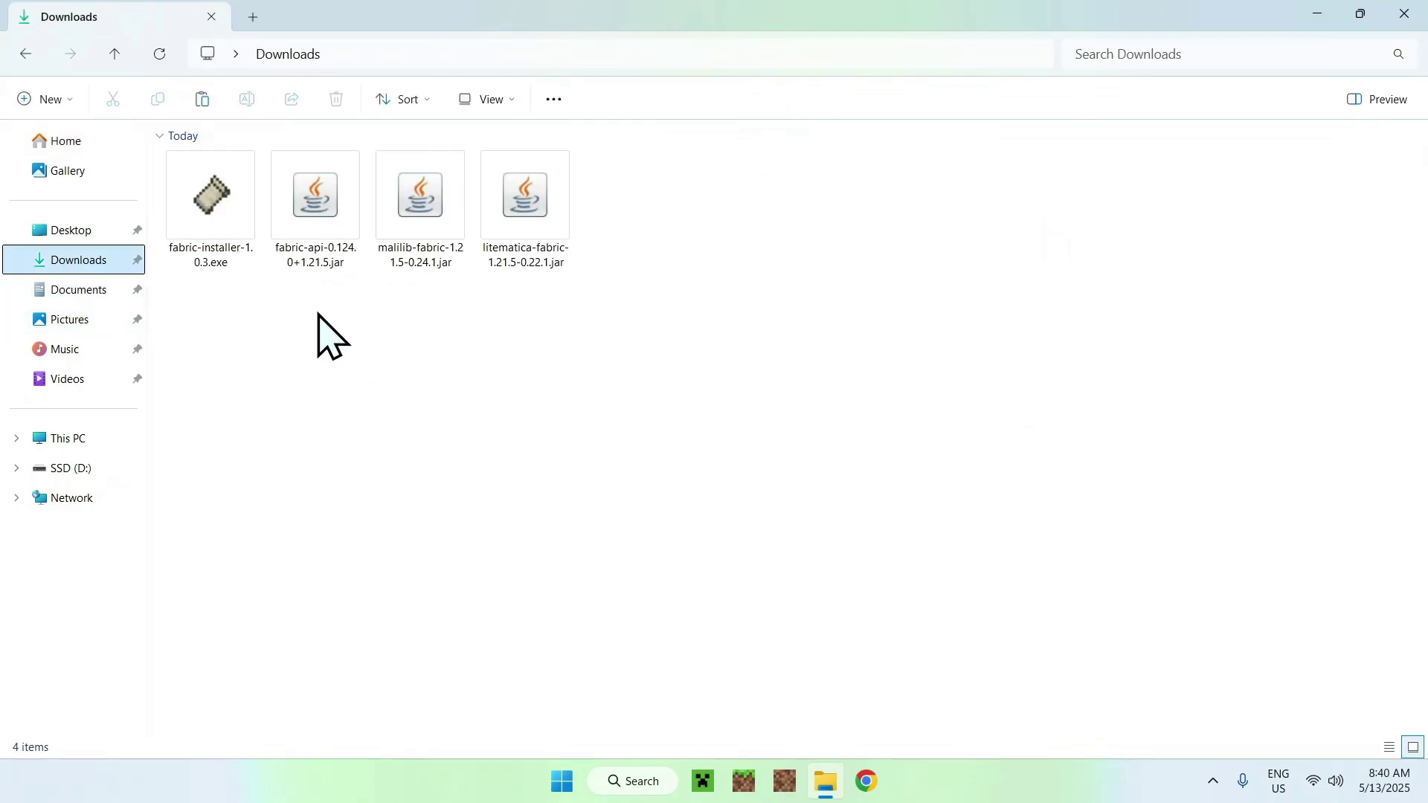
double_click(208, 257)
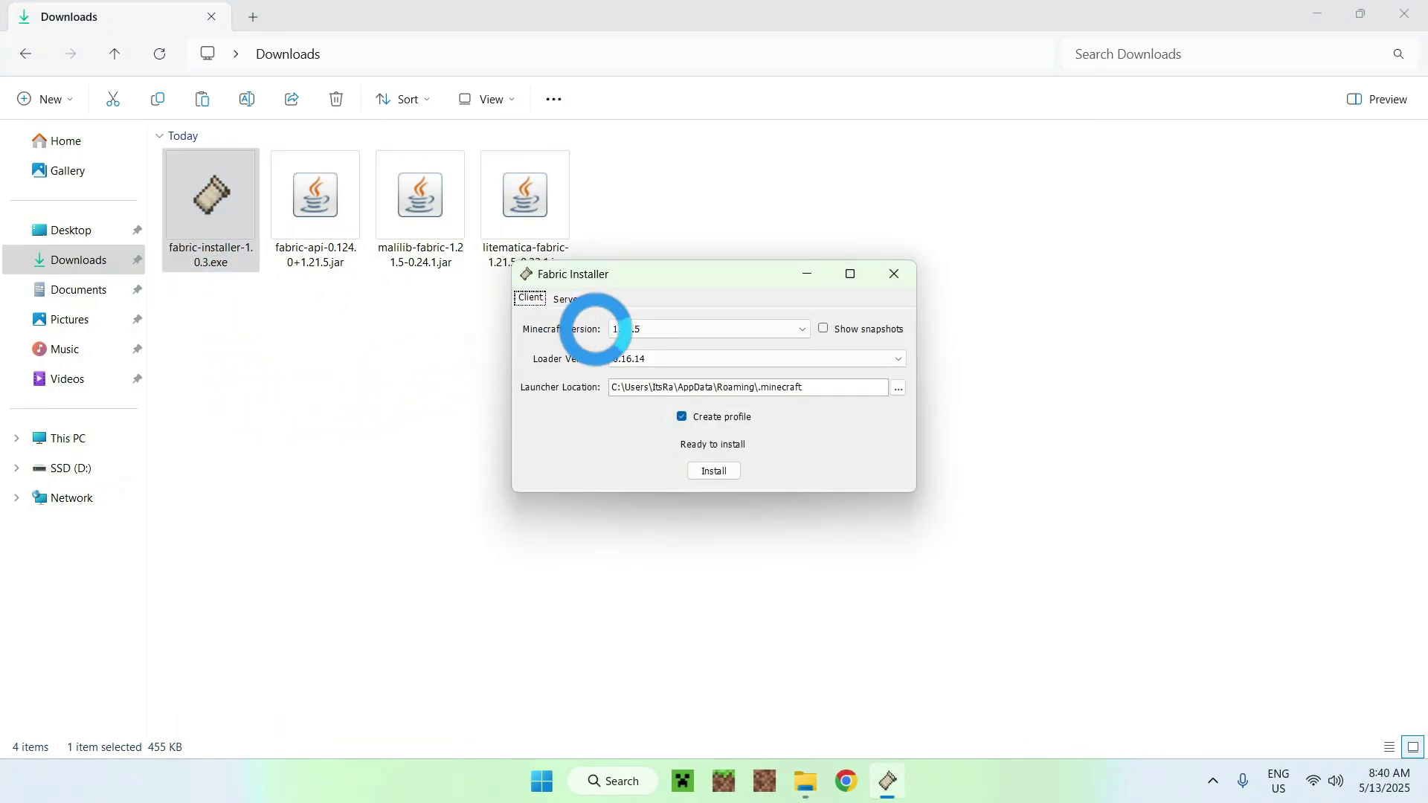
Install Fabric Loader for Minecraft 1.21.5, close the installer, and launch the Minecraft Launcher.
click(639, 329)
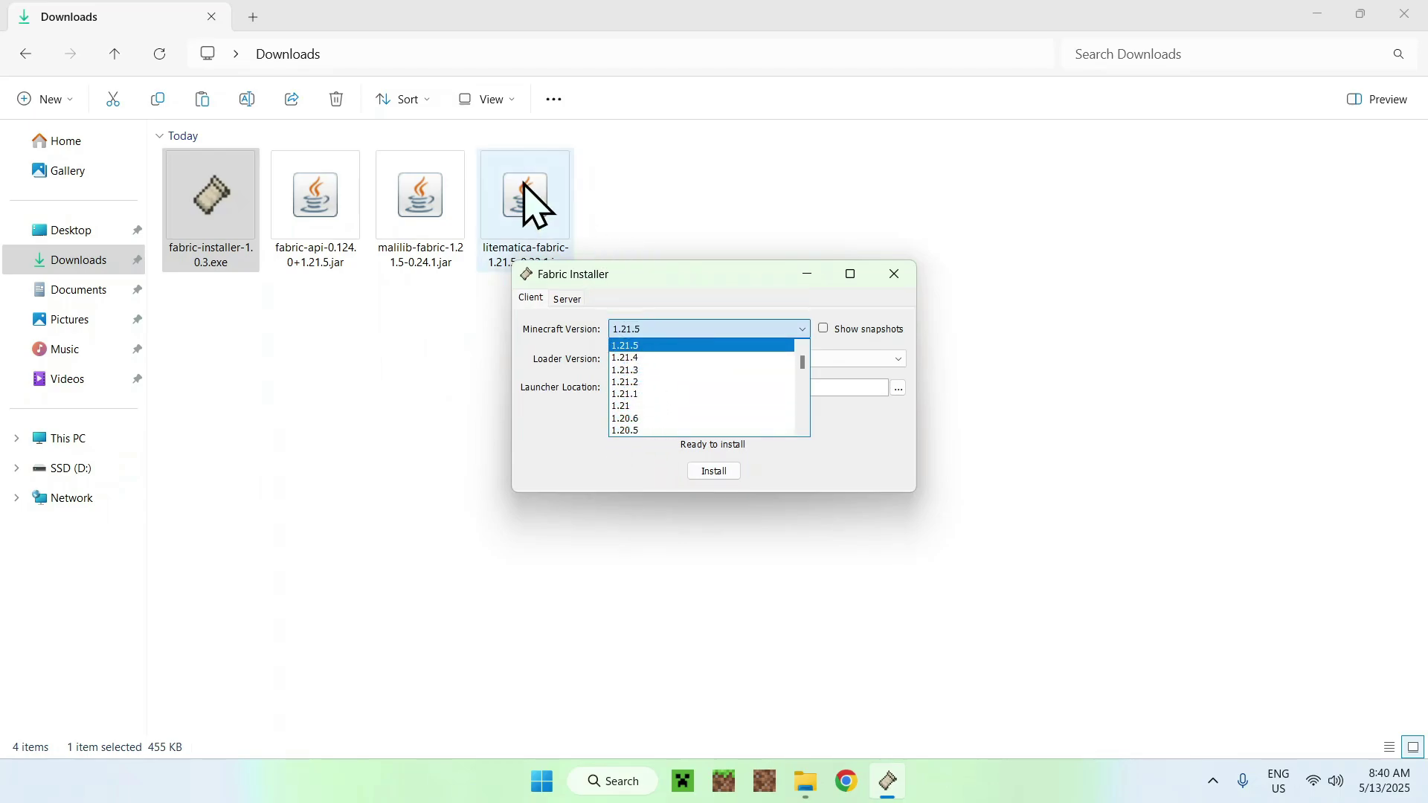
click(631, 345)
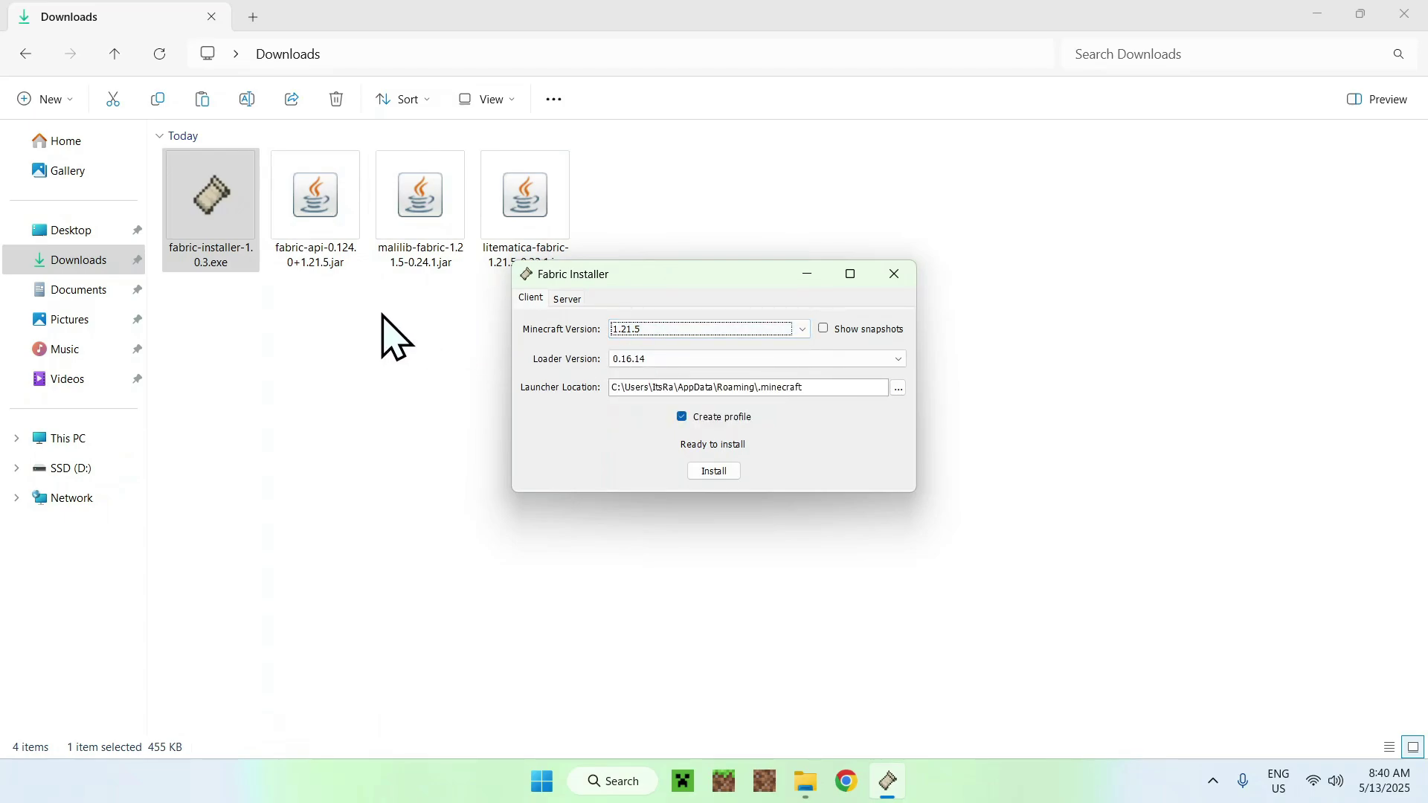
click(710, 473)
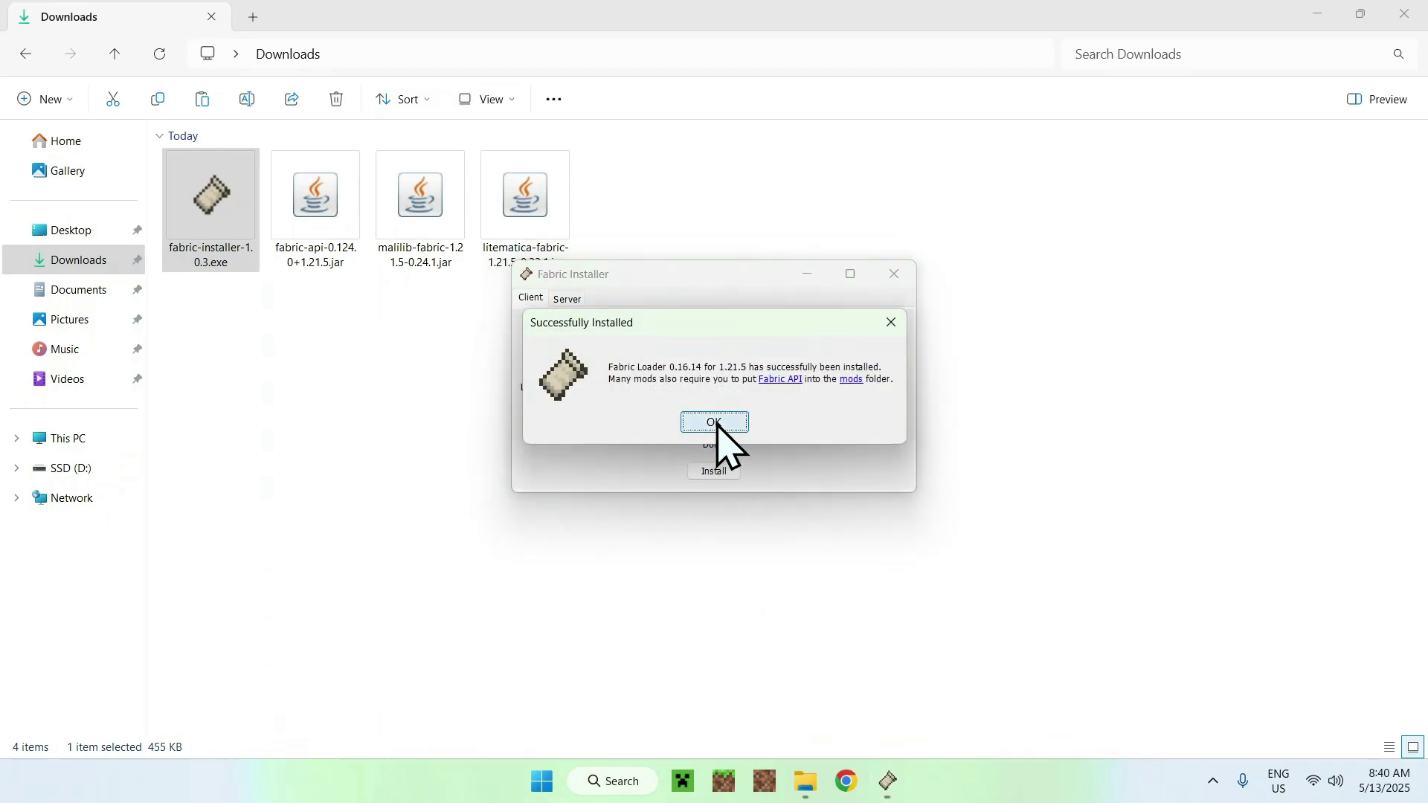
click(714, 421)
click(895, 275)
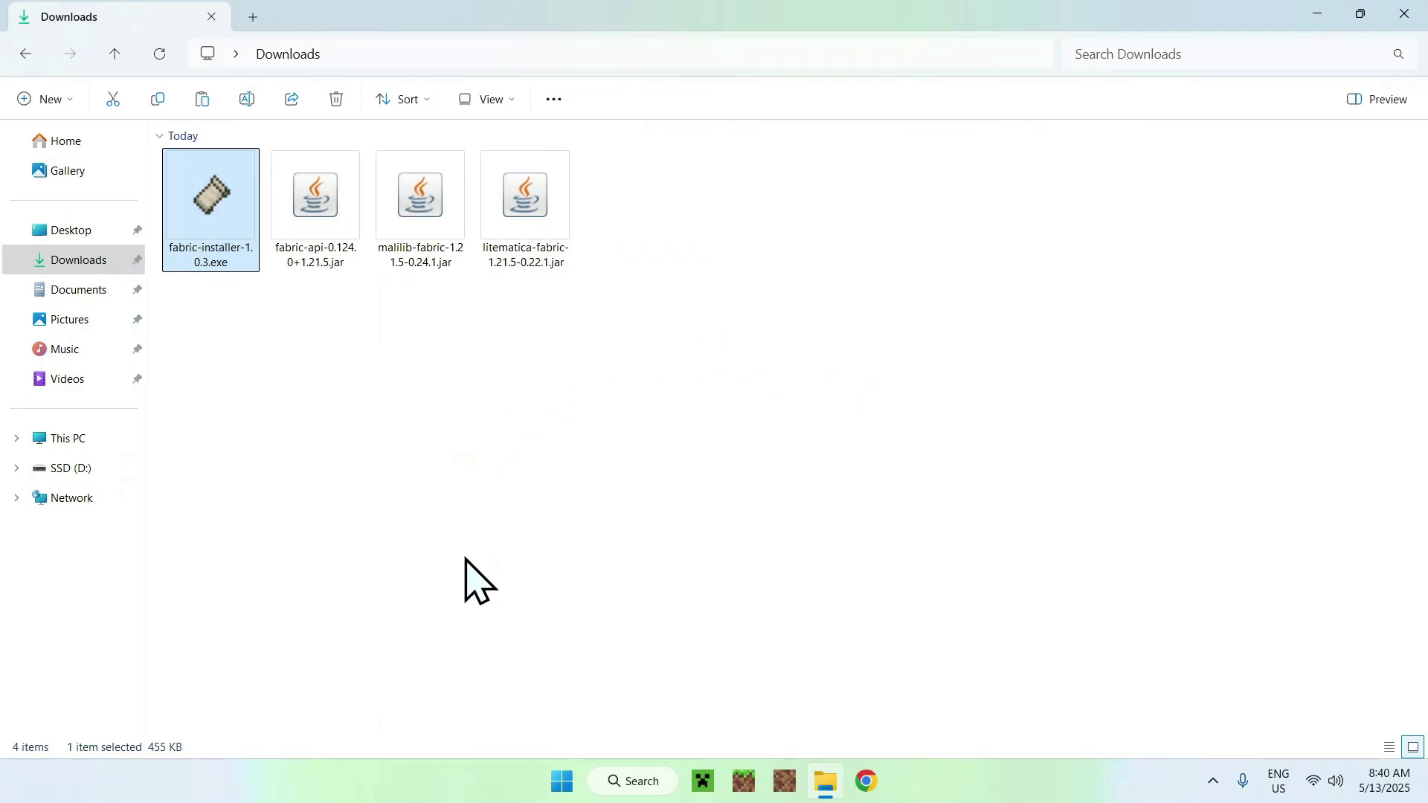
click(702, 780)
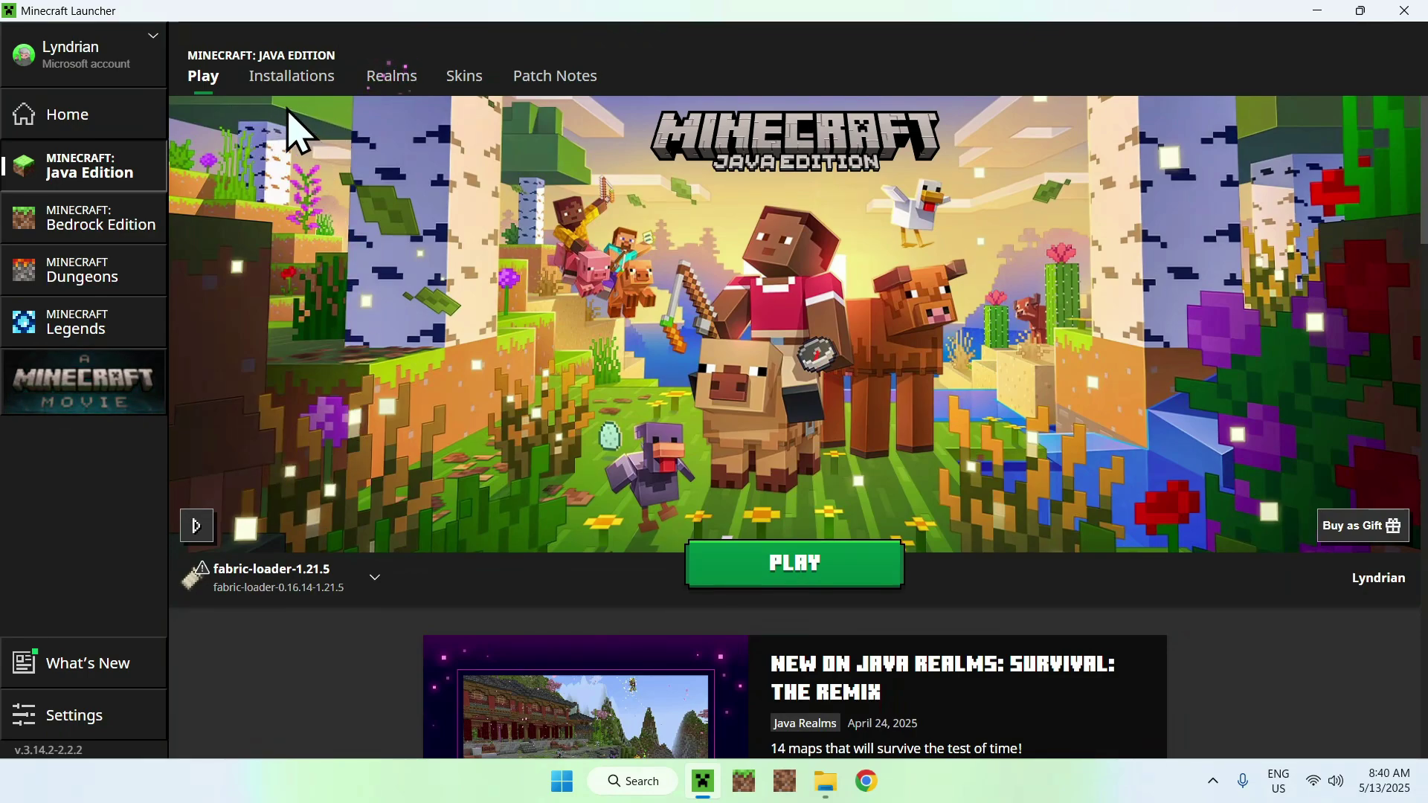
Open the fabric-loader-1.21.5 installation's game folder from the launcher's Installations list.
click(292, 80)
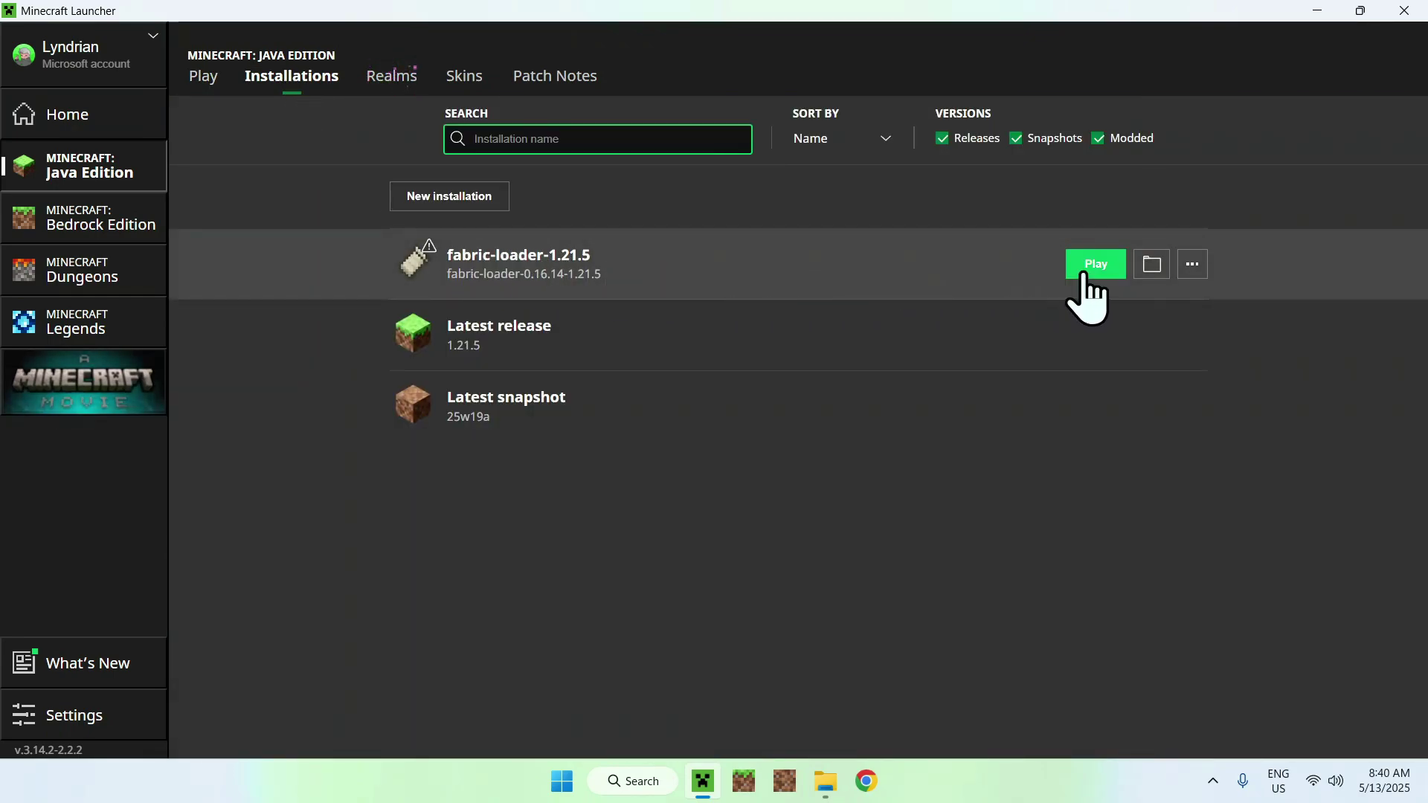
click(1149, 270)
Open the empty mods folder inside .minecraft.
click(1150, 265)
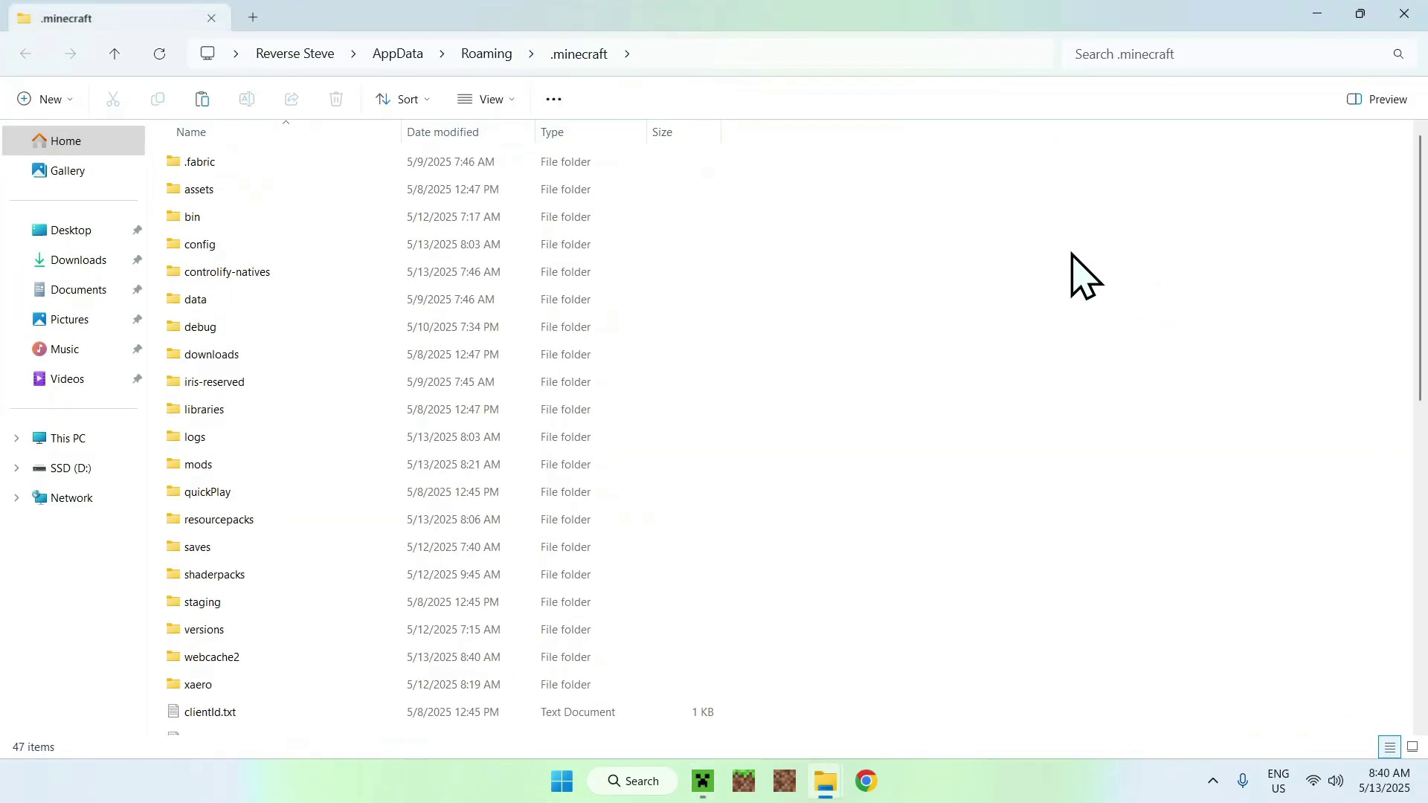
click(322, 466)
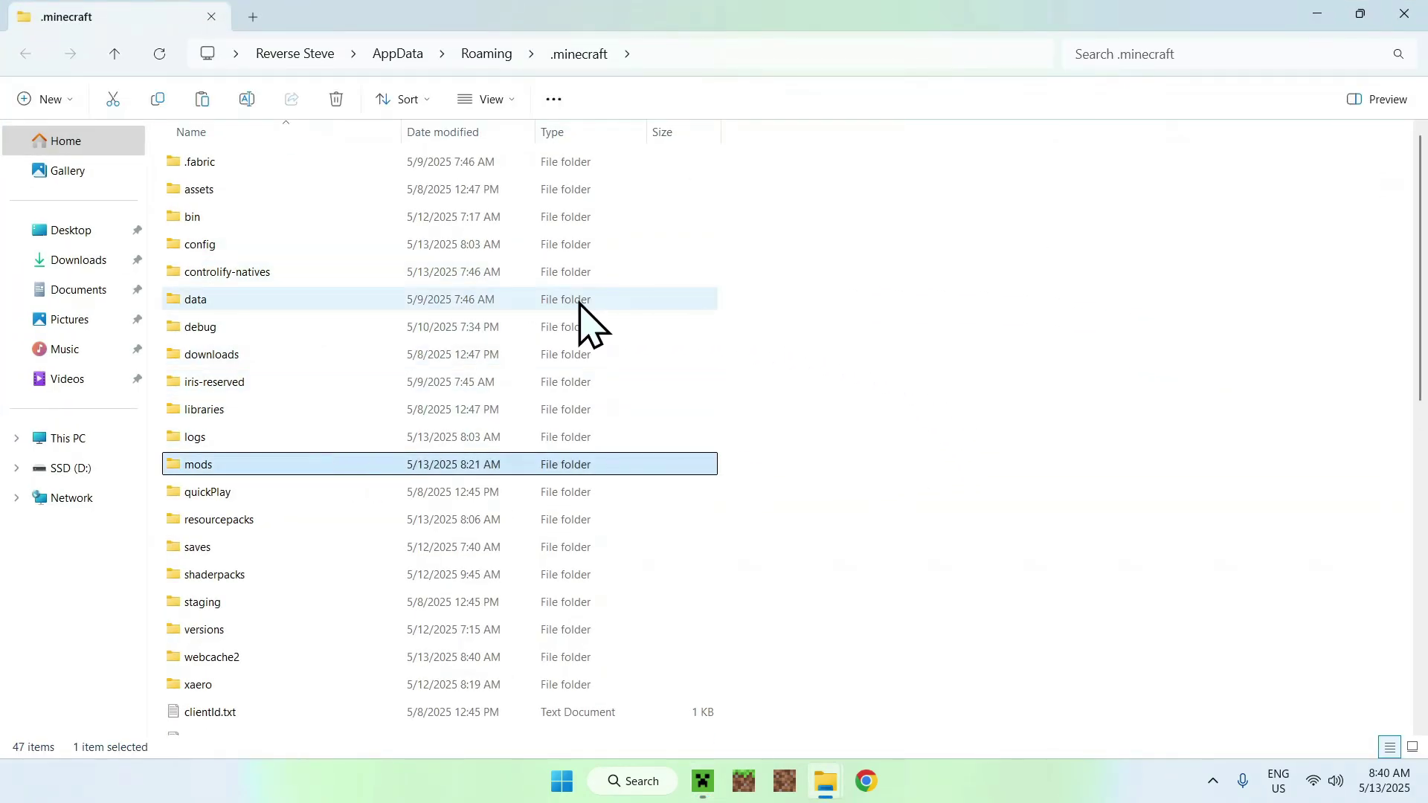
double_click(211, 464)
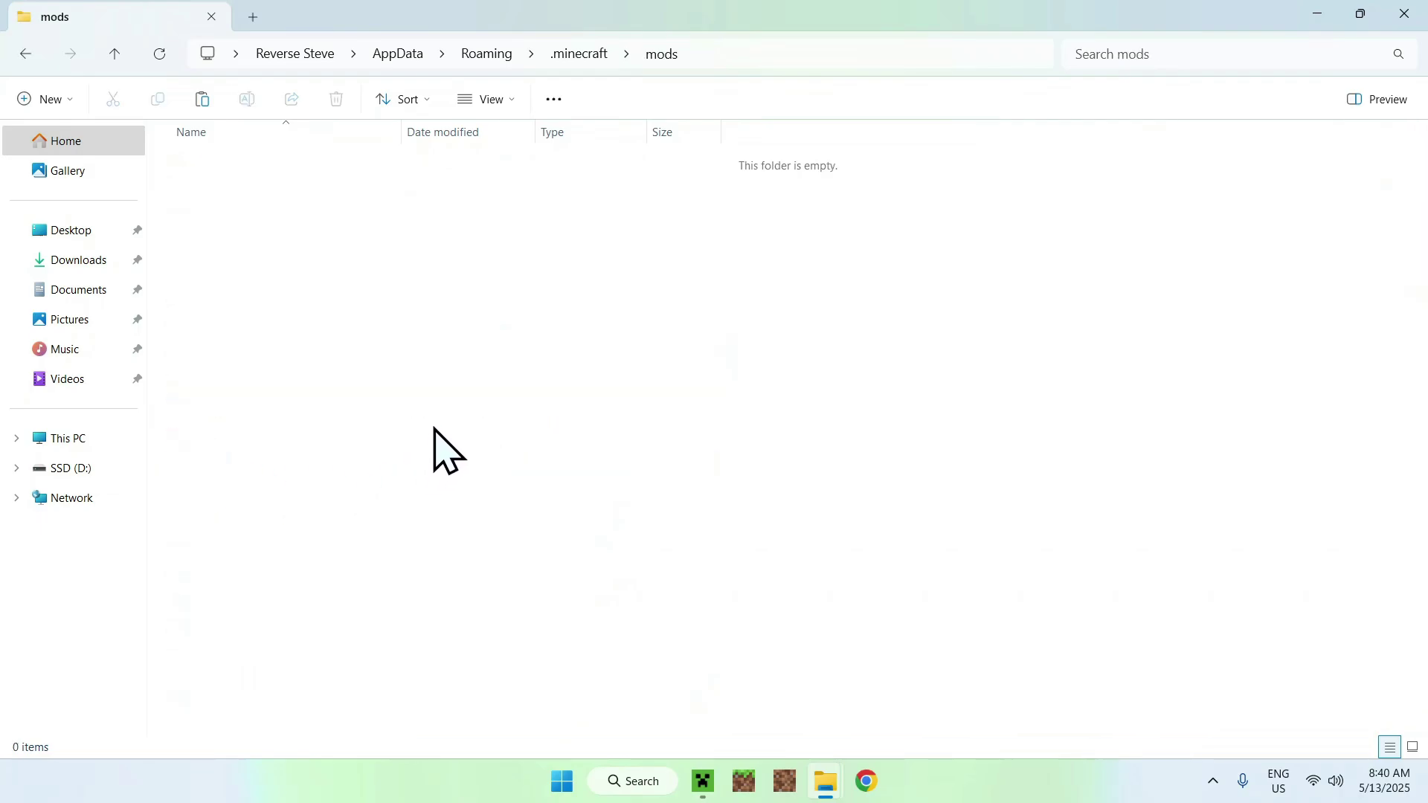
Copy the fabric-api, malilib and litematica jars from Downloads into the mods folder.
click(68, 260)
drag(662, 336, 301, 195)
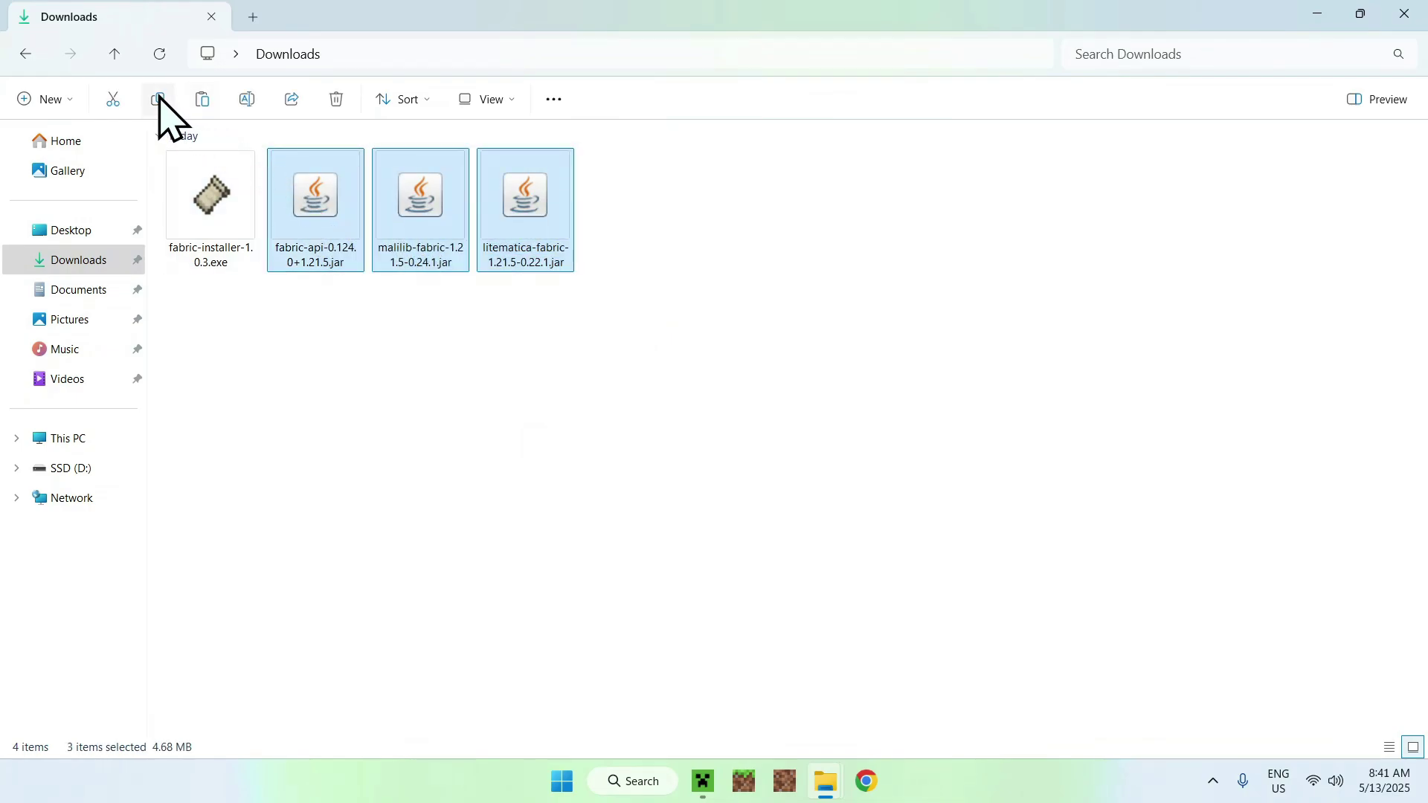
click(23, 59)
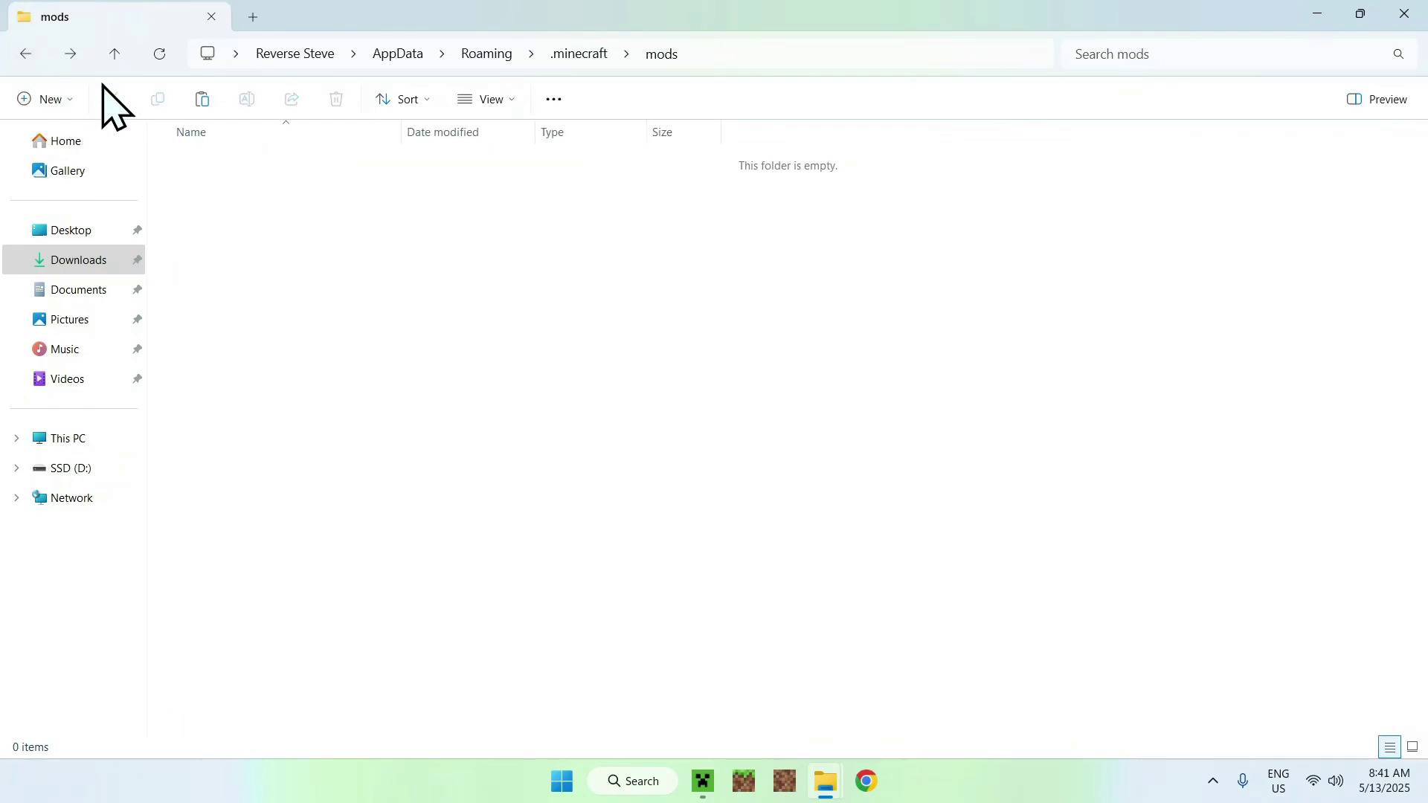
click(201, 101)
click(374, 260)
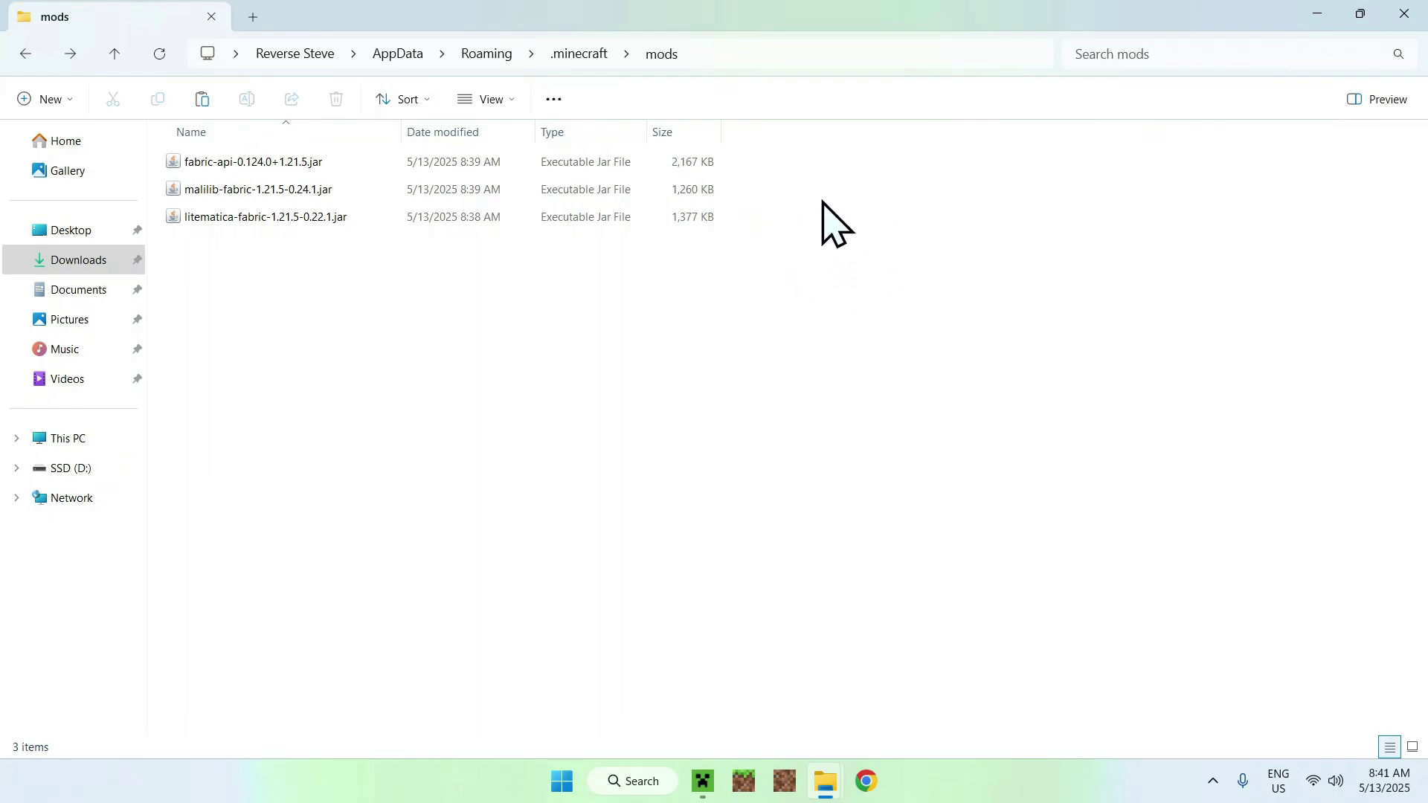
Launch the fabric-loader-1.21.5 installation from the Java Edition Play page.
click(701, 782)
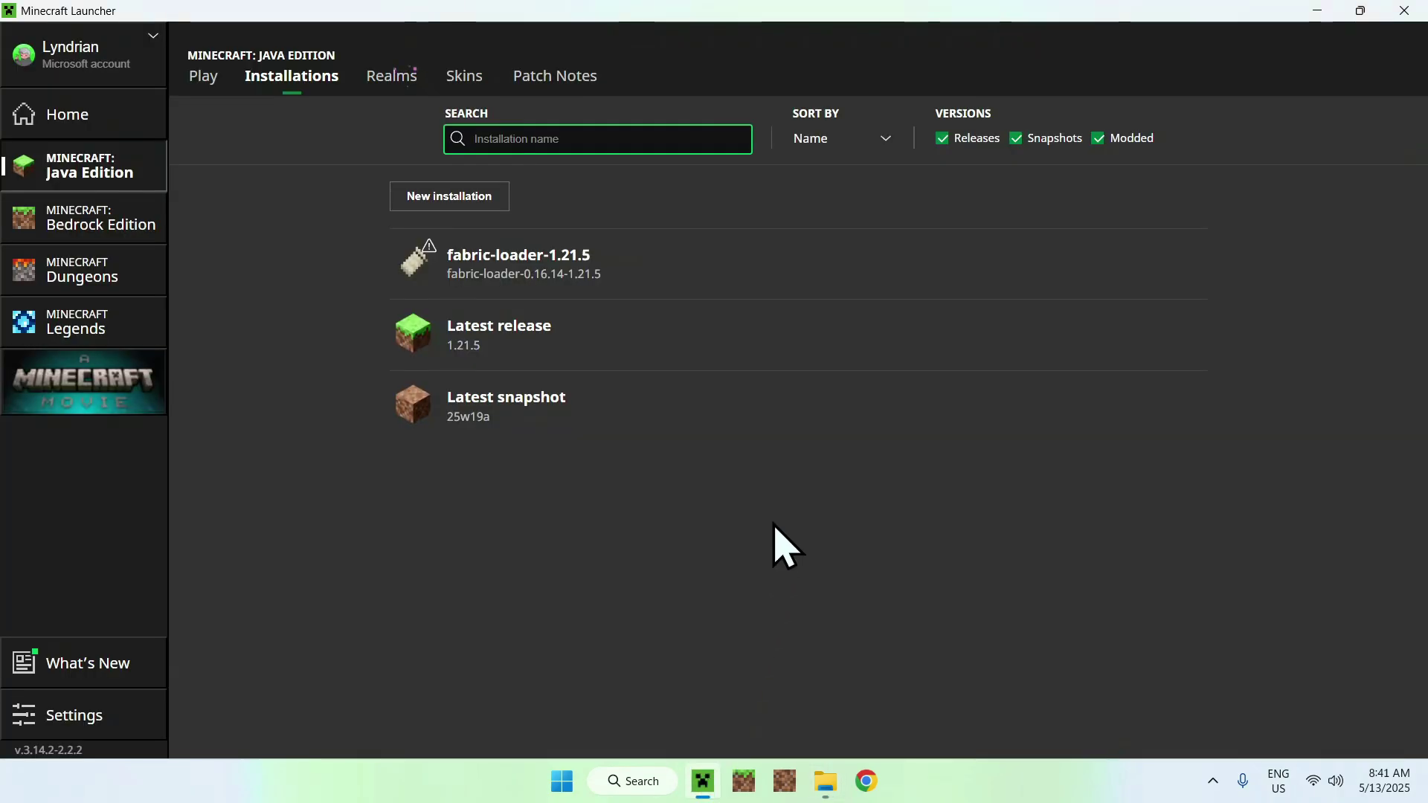
click(205, 79)
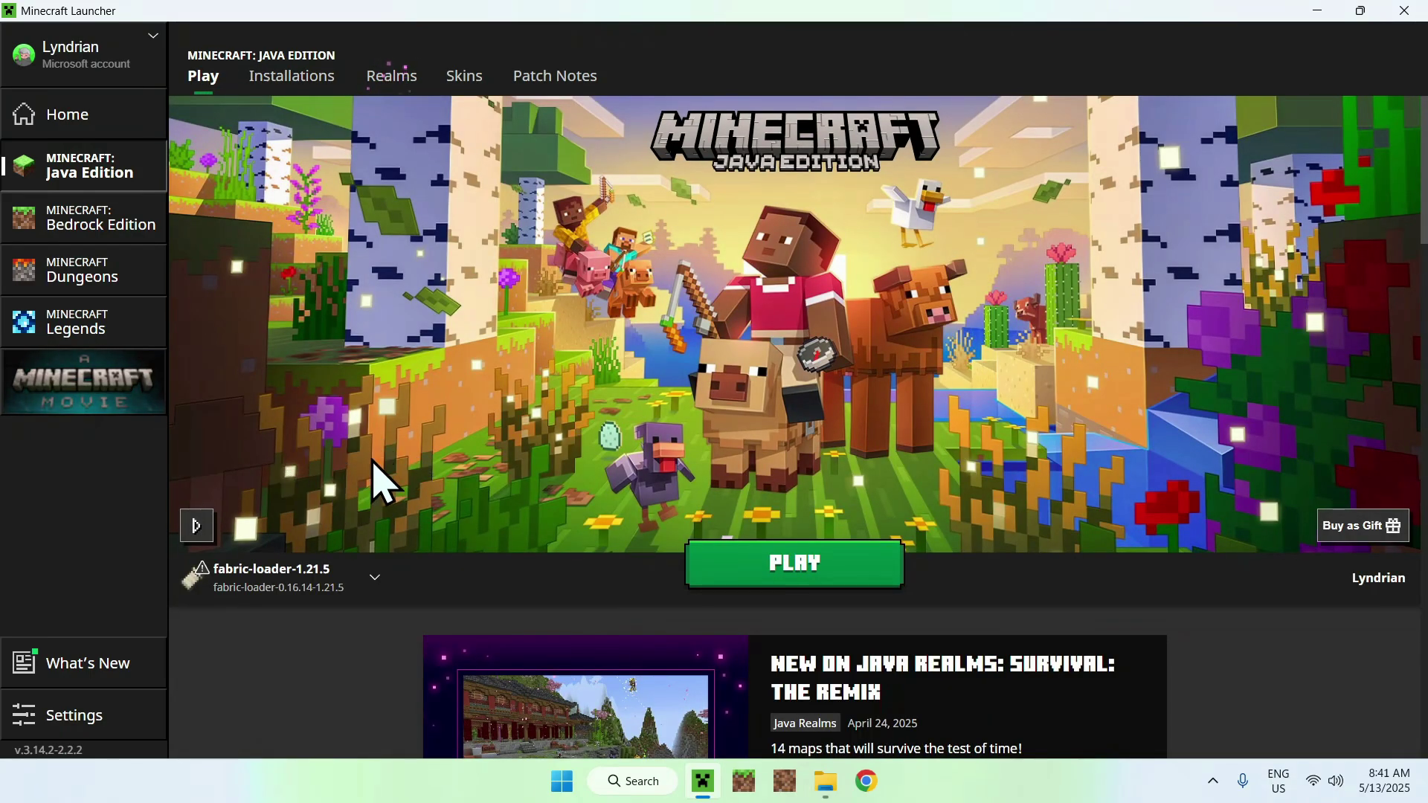
click(774, 571)
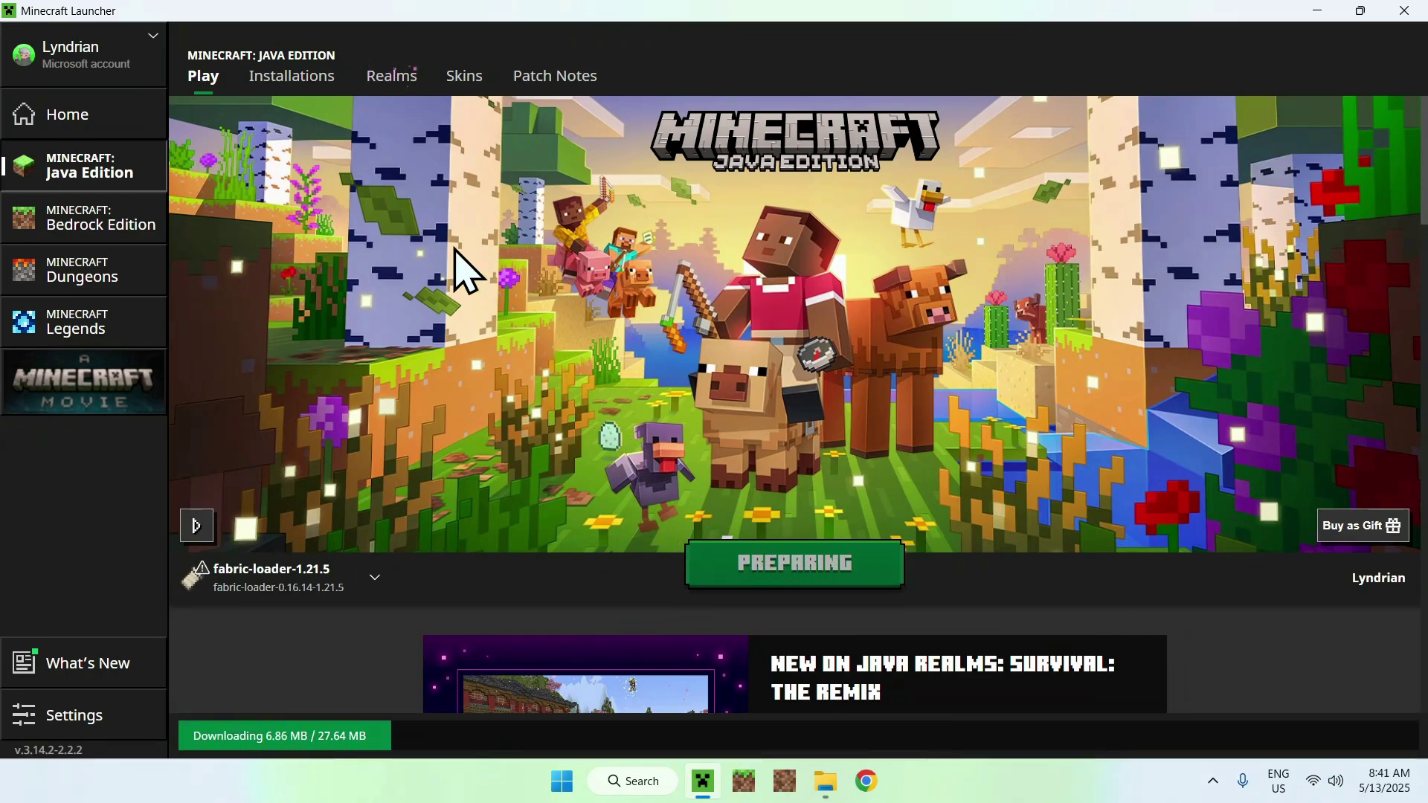
key(alt+Tab)
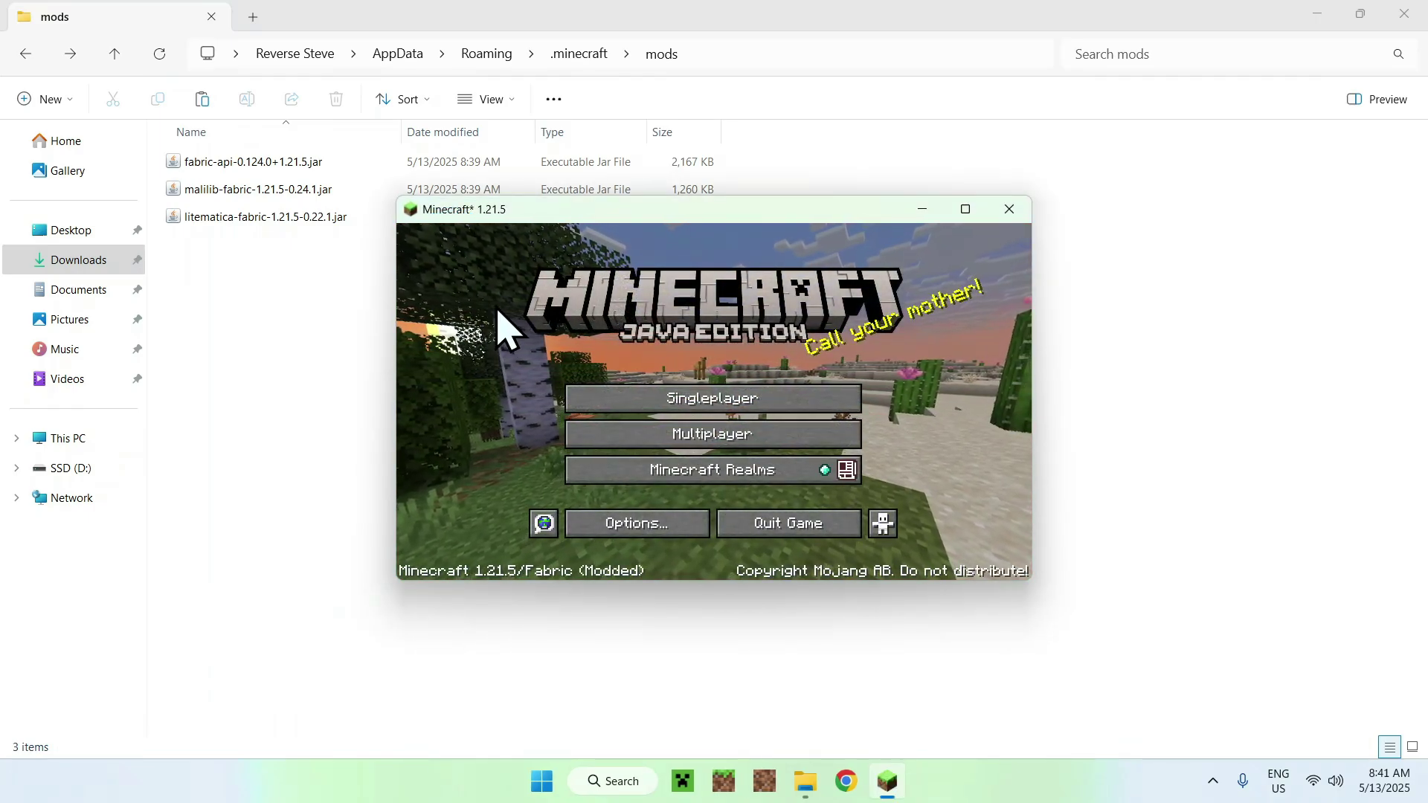
Maximize the game window and start the Tutorials singleplayer world.
click(965, 209)
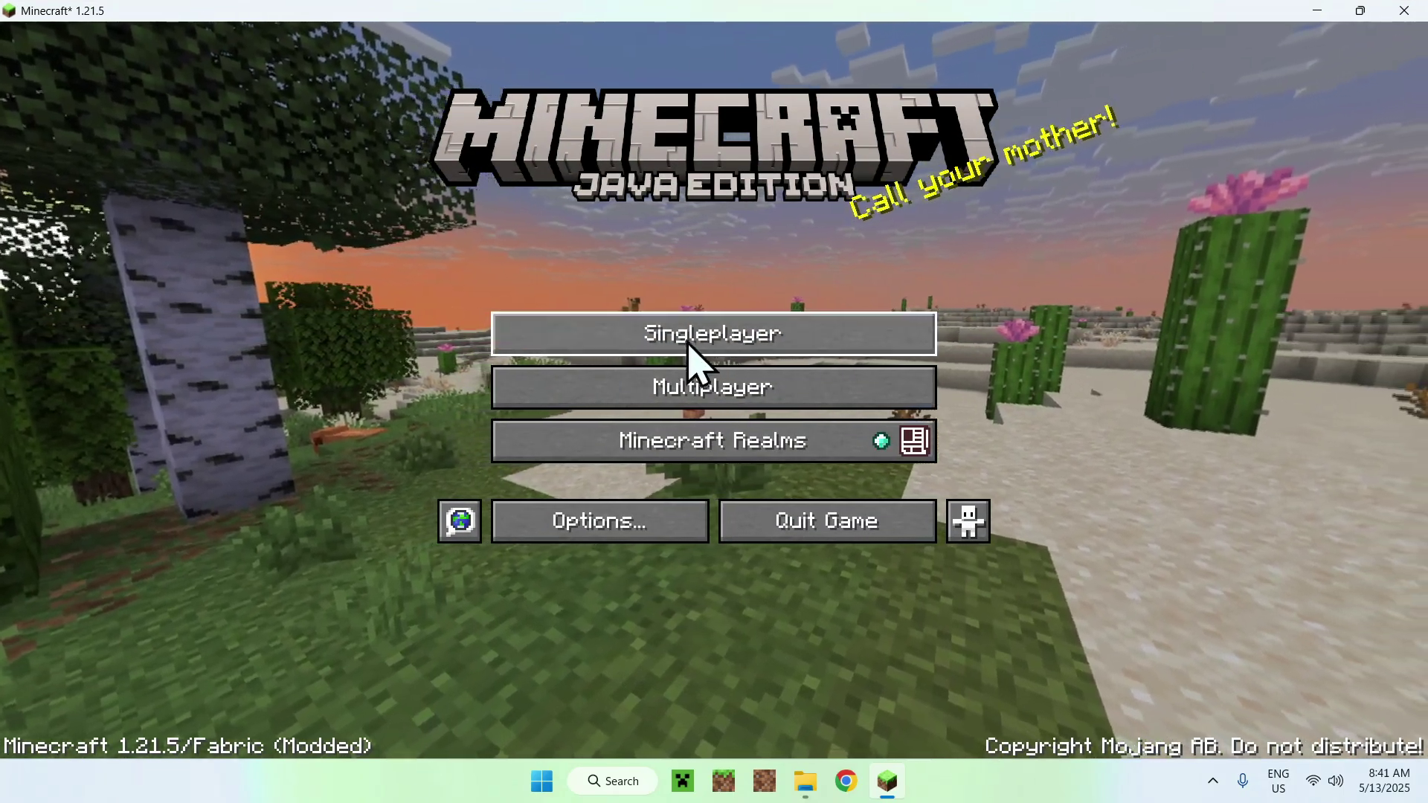
click(680, 354)
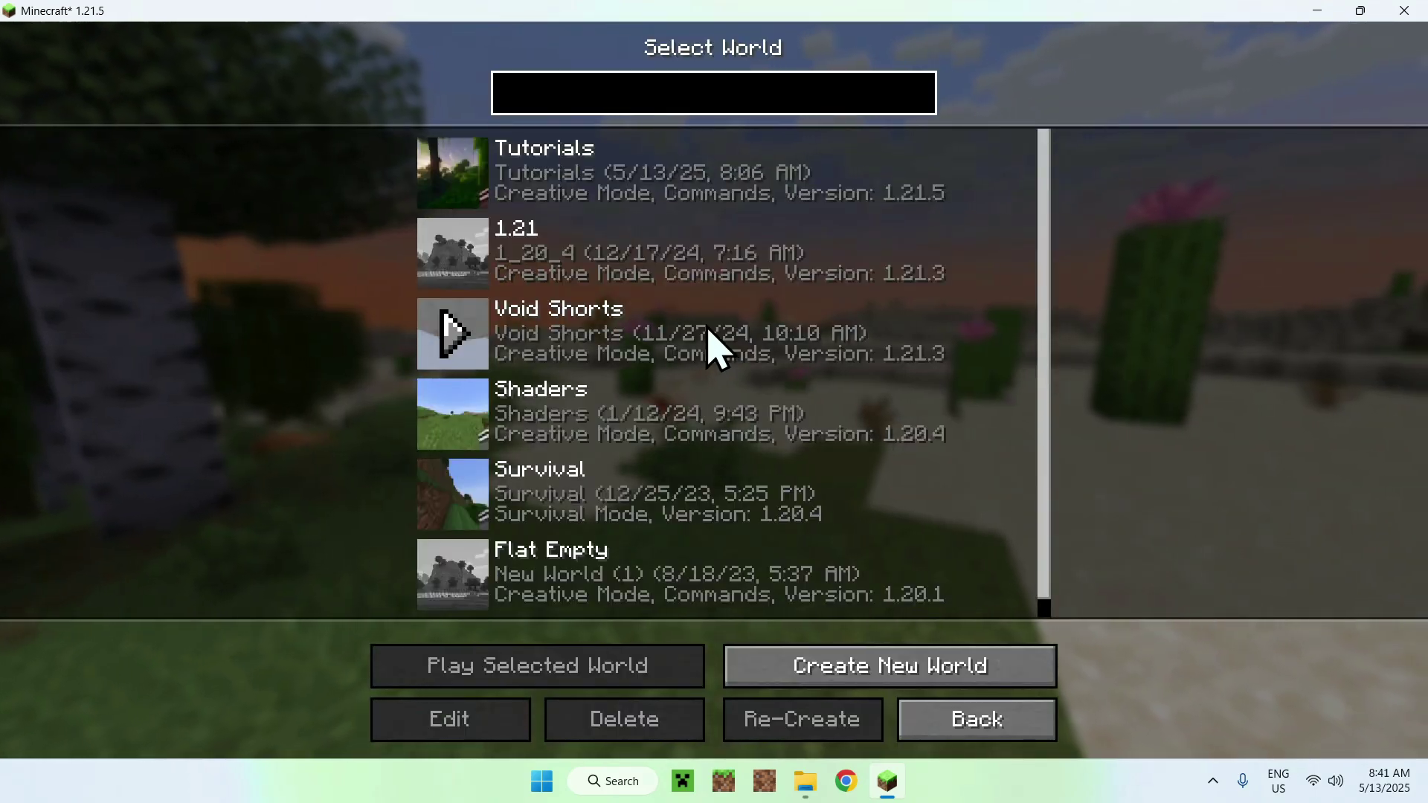
click(447, 195)
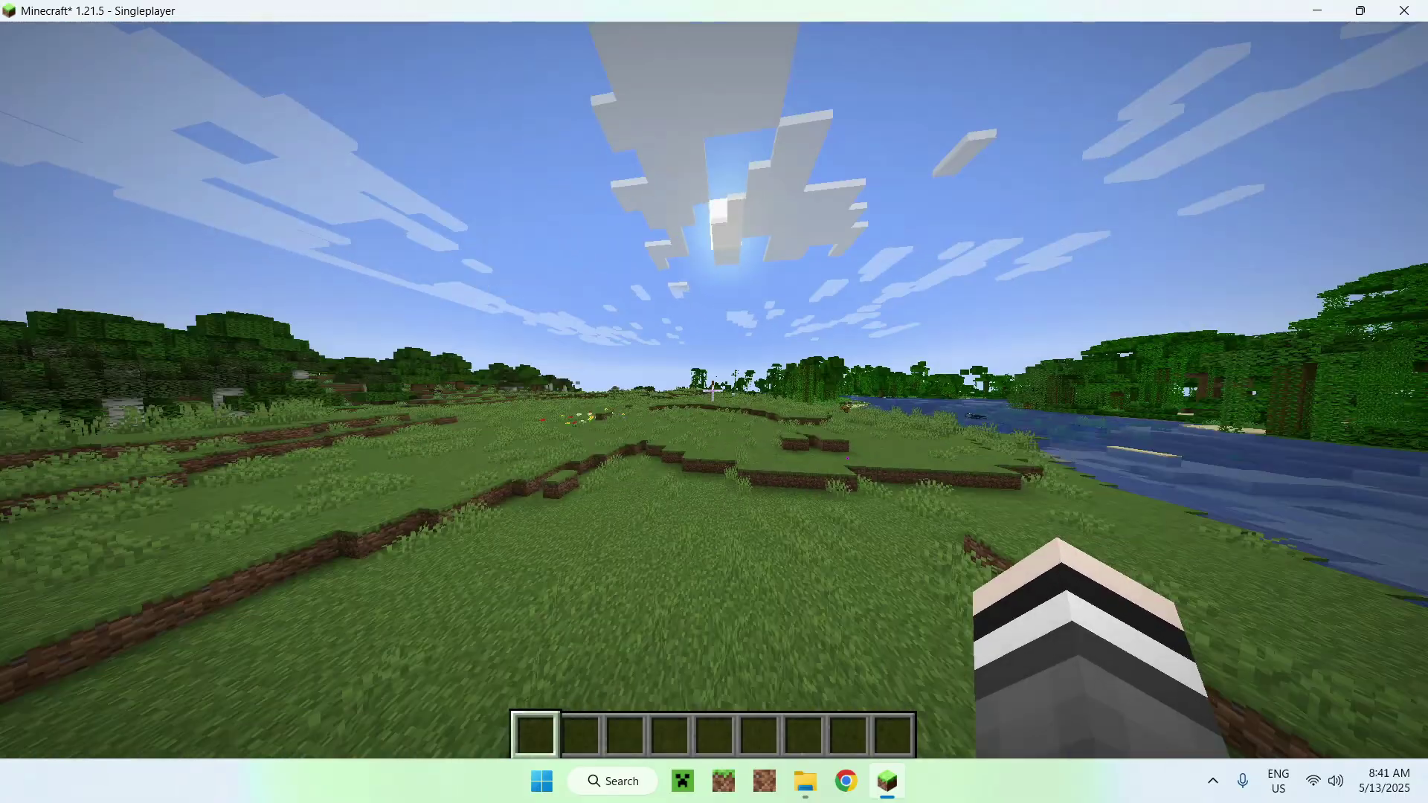
Walk to the riverbank and open the Litematica main menu with M.
key(w)
key(w)
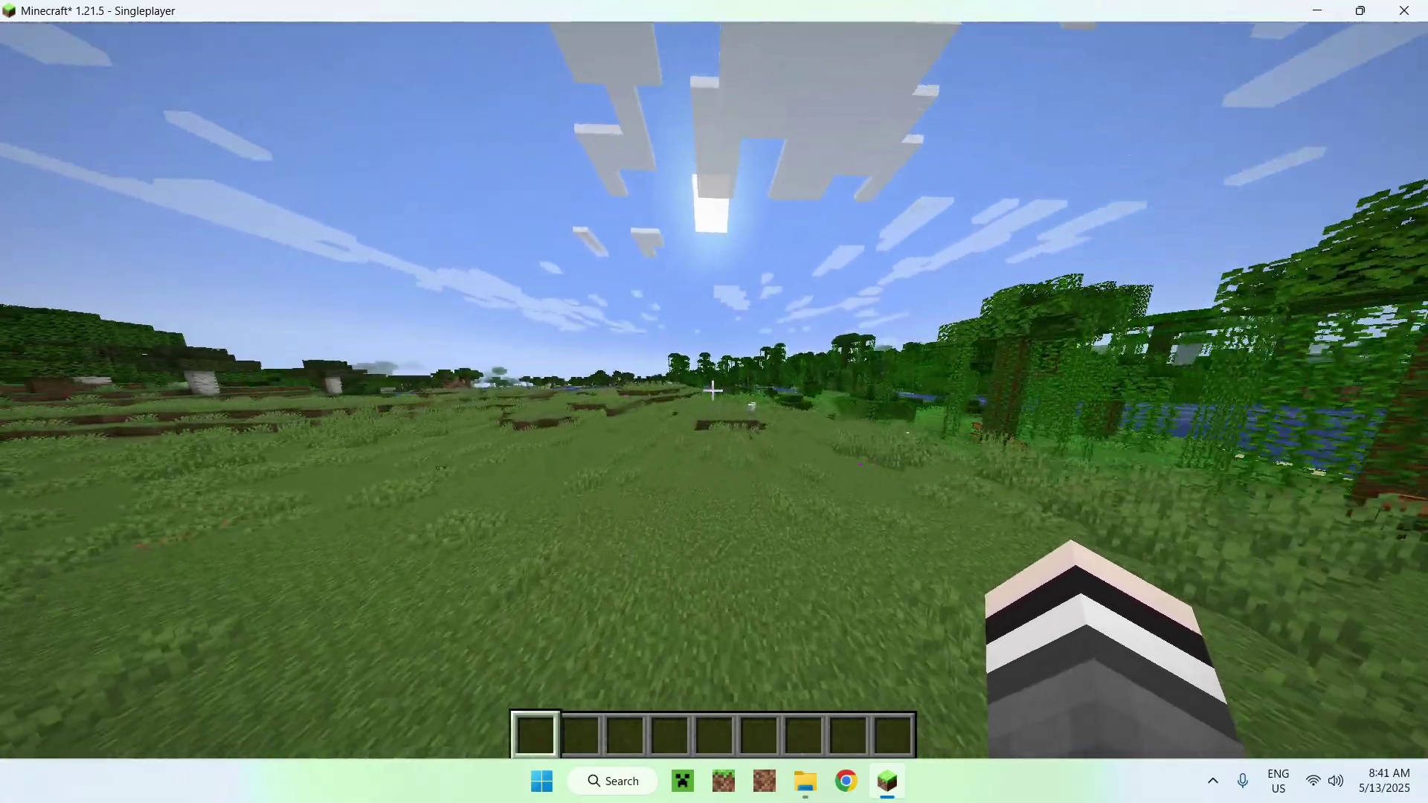
key(w)
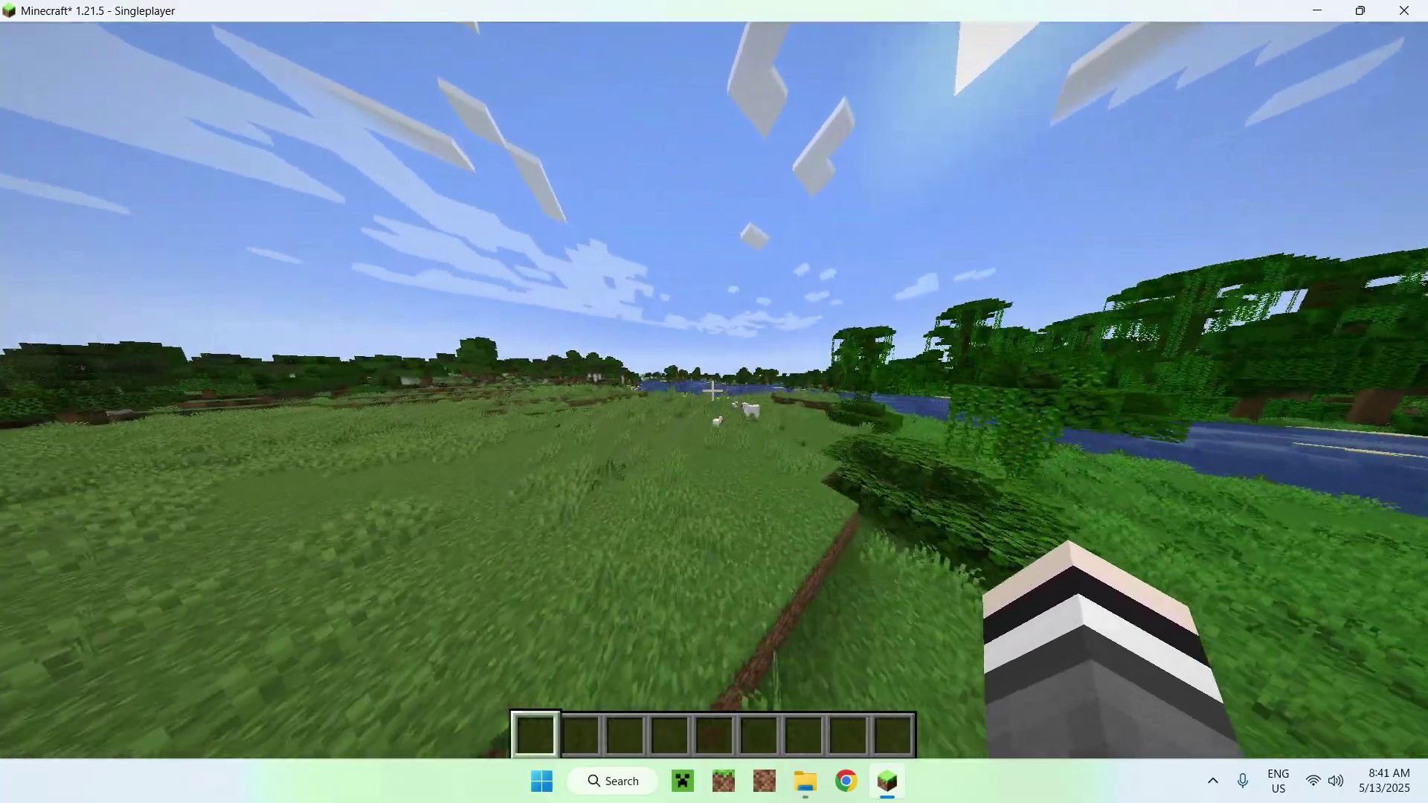
key(w)
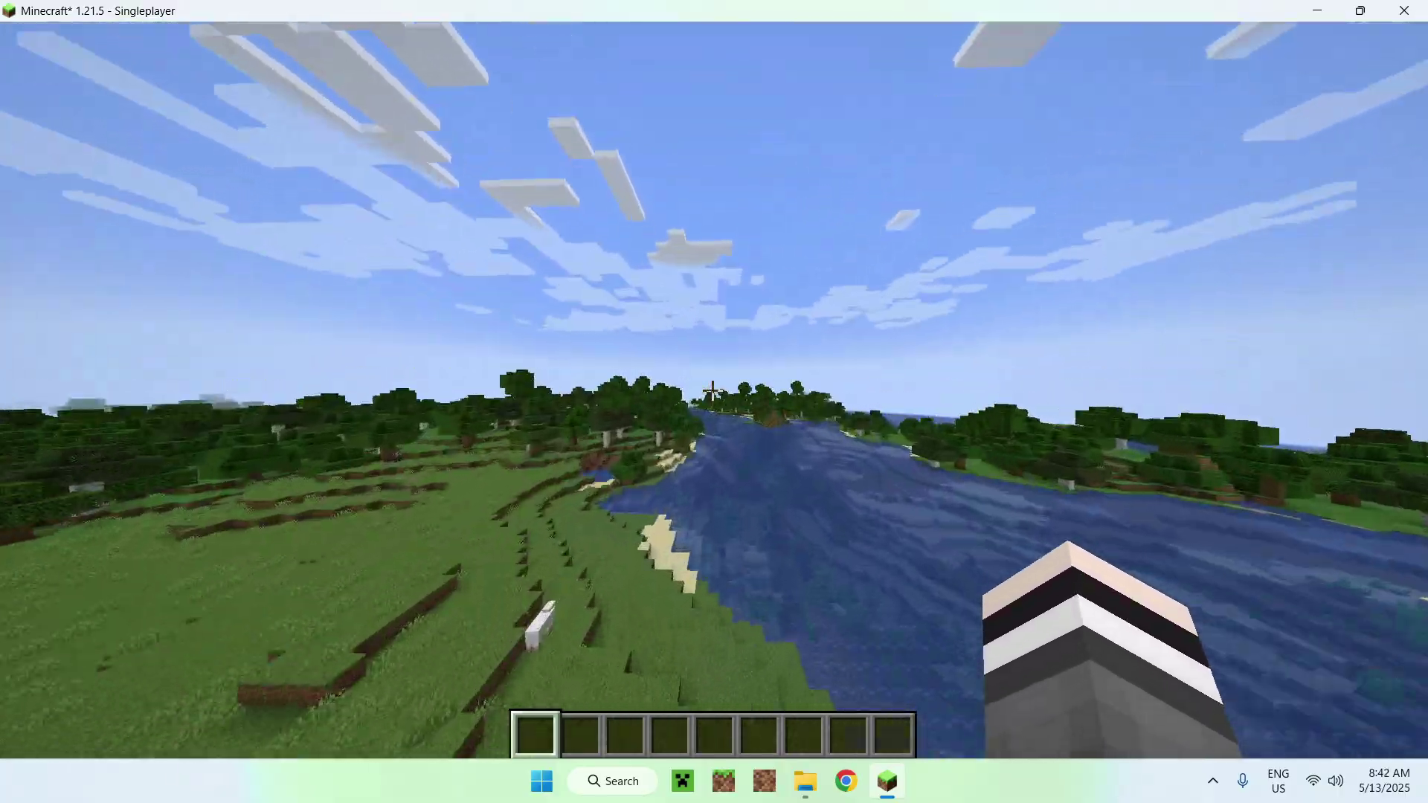
key(w)
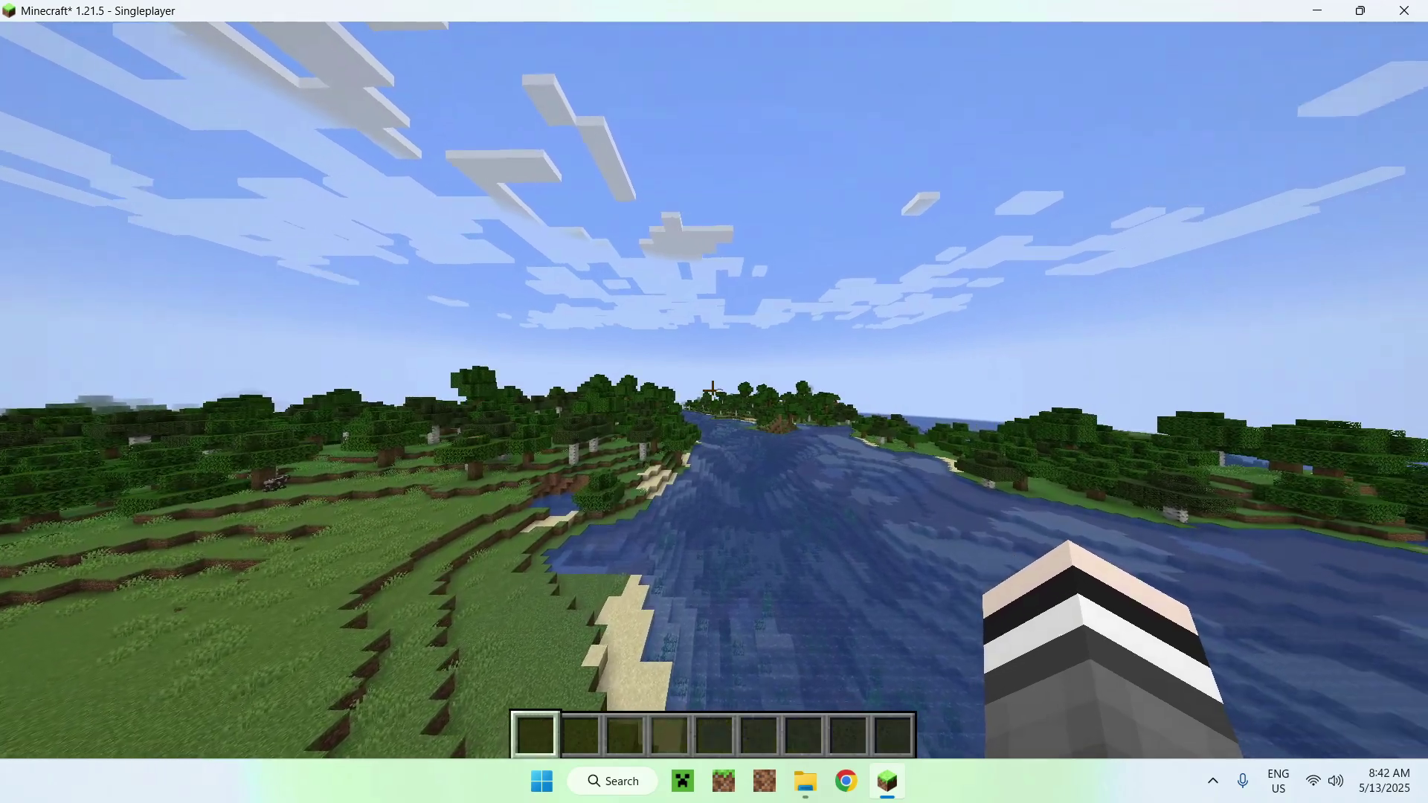
key(m)
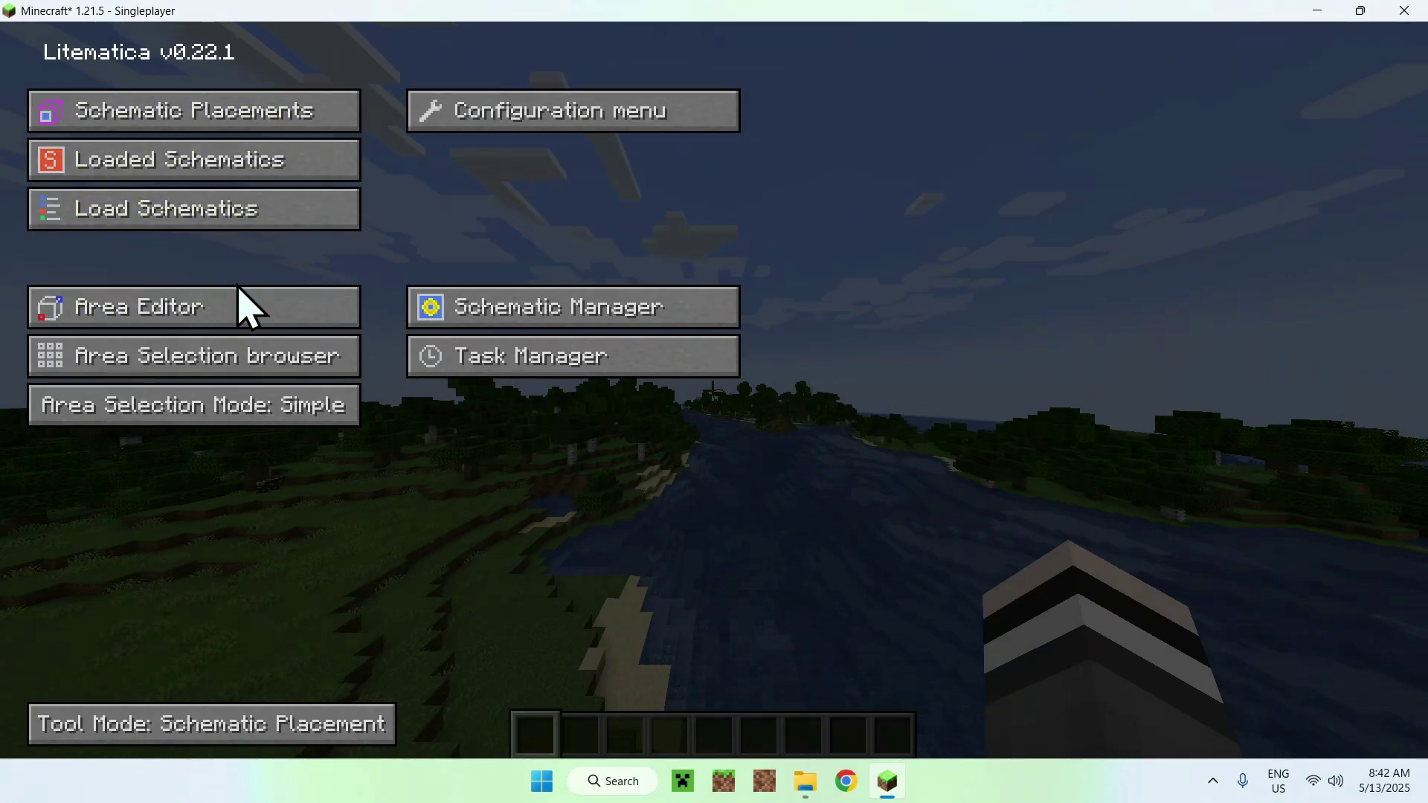
click(246, 305)
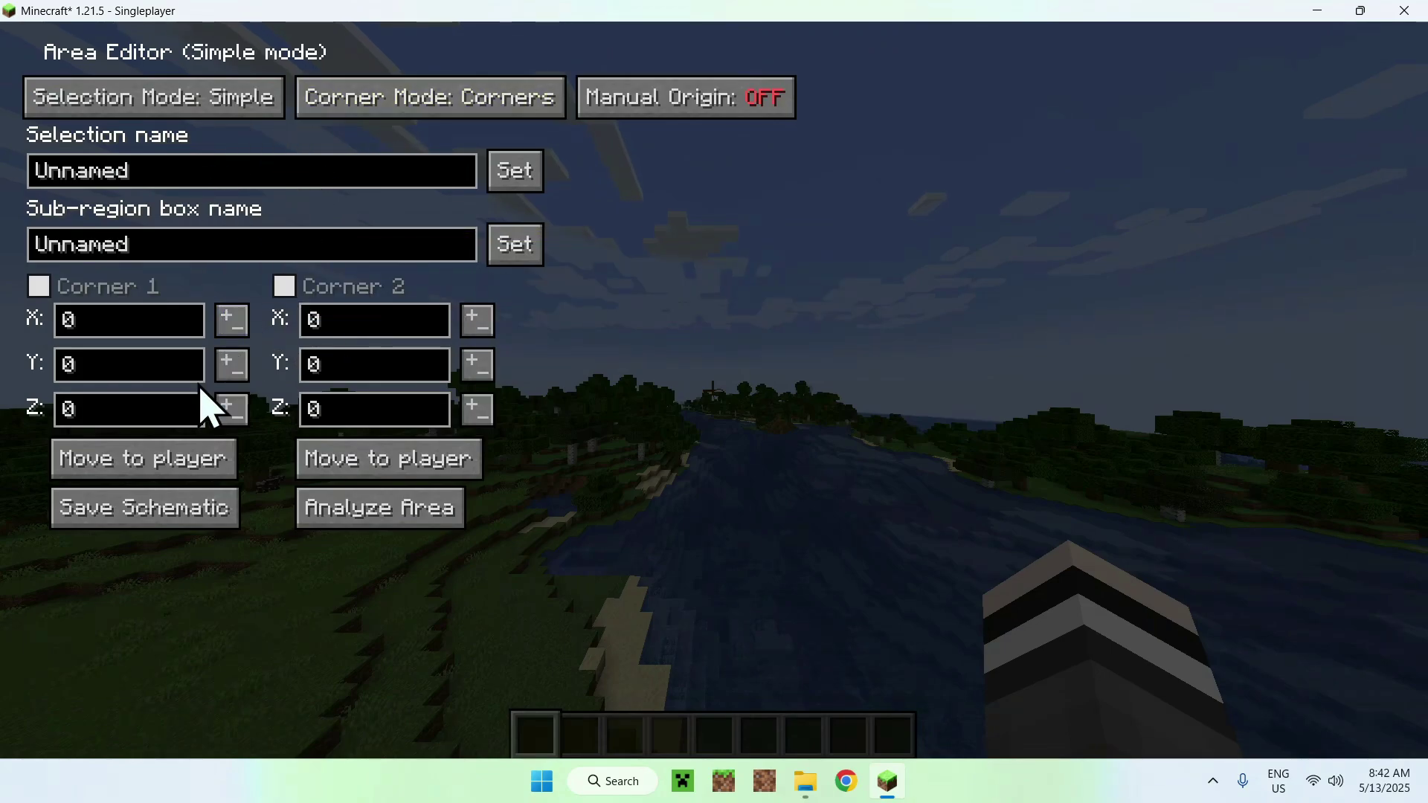
key(Escape)
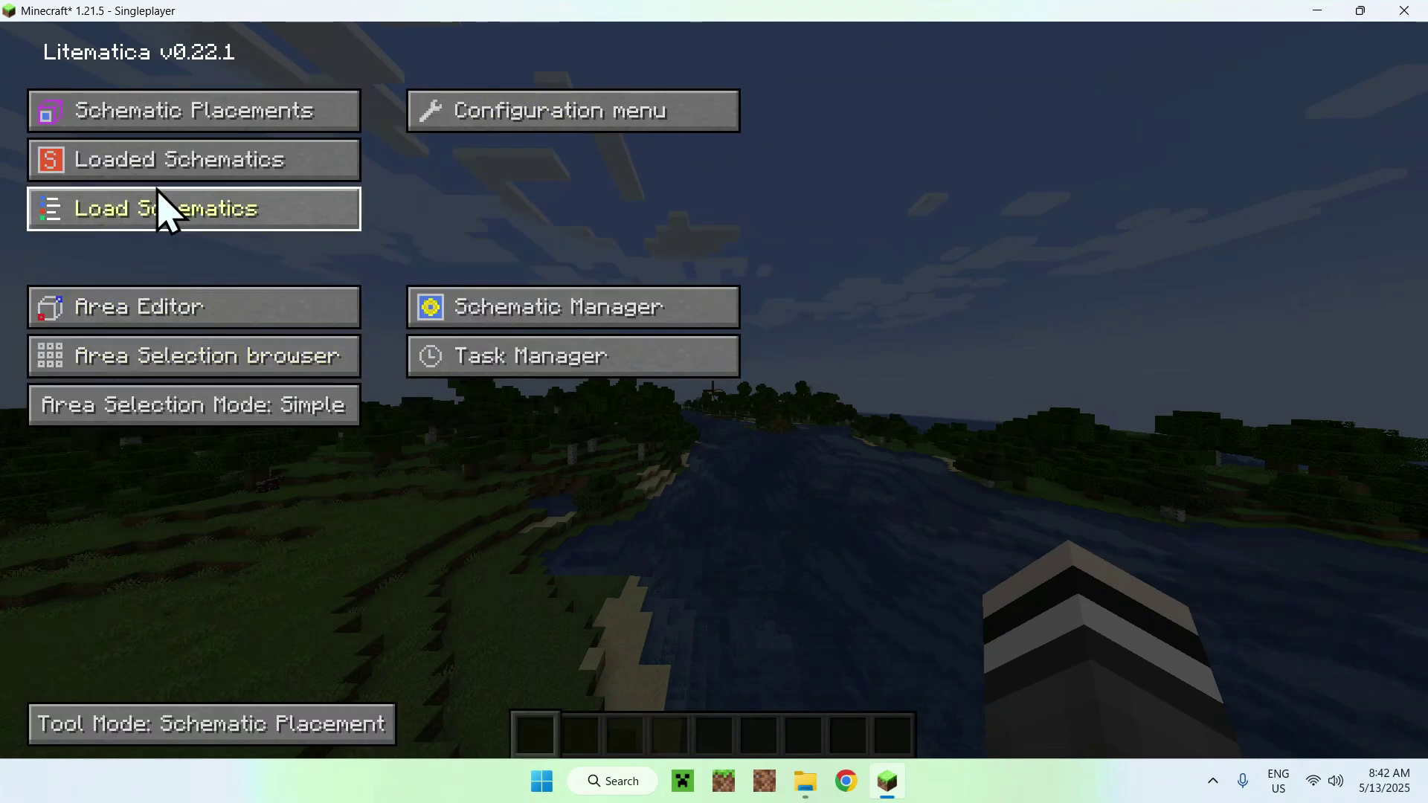
click(195, 125)
key(Escape)
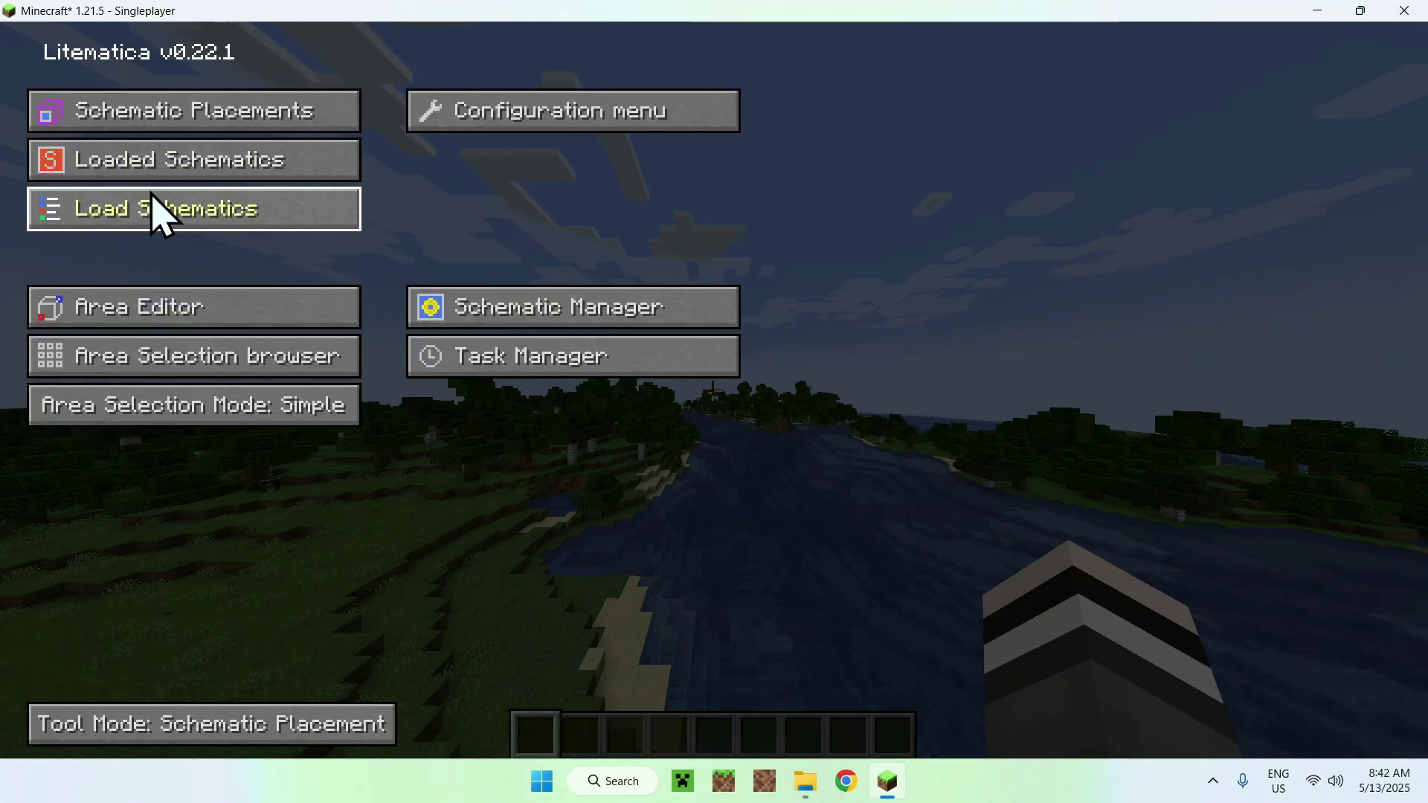
click(153, 215)
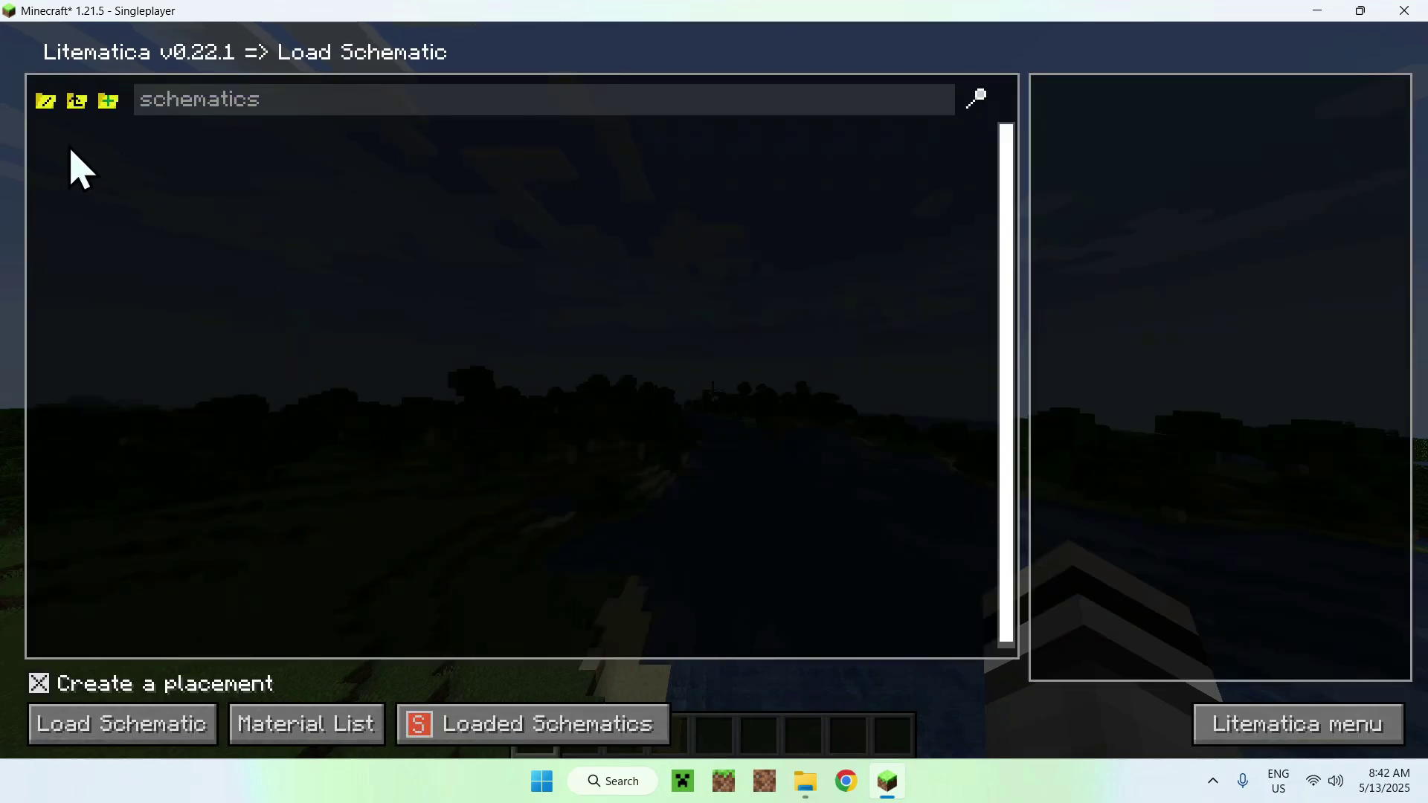
key(Escape)
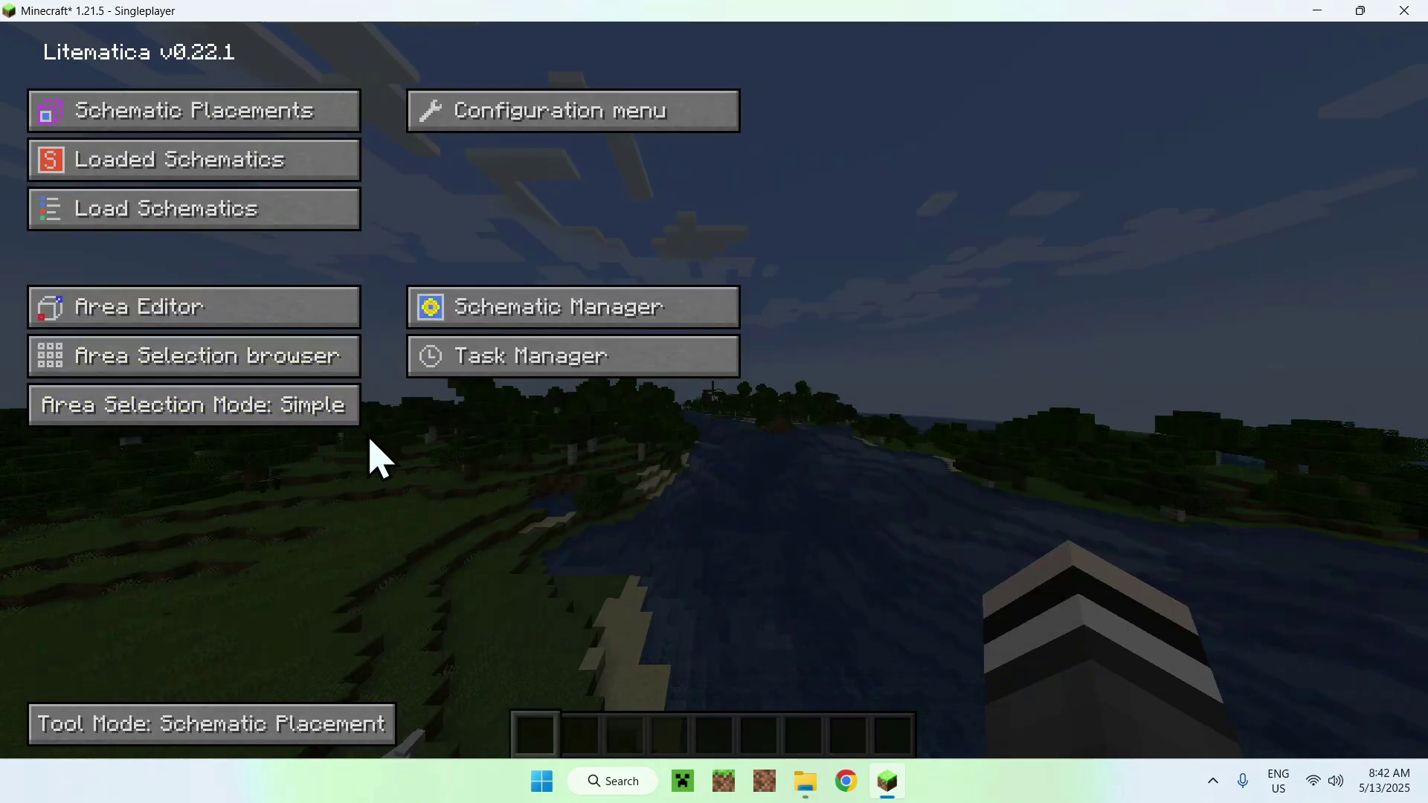